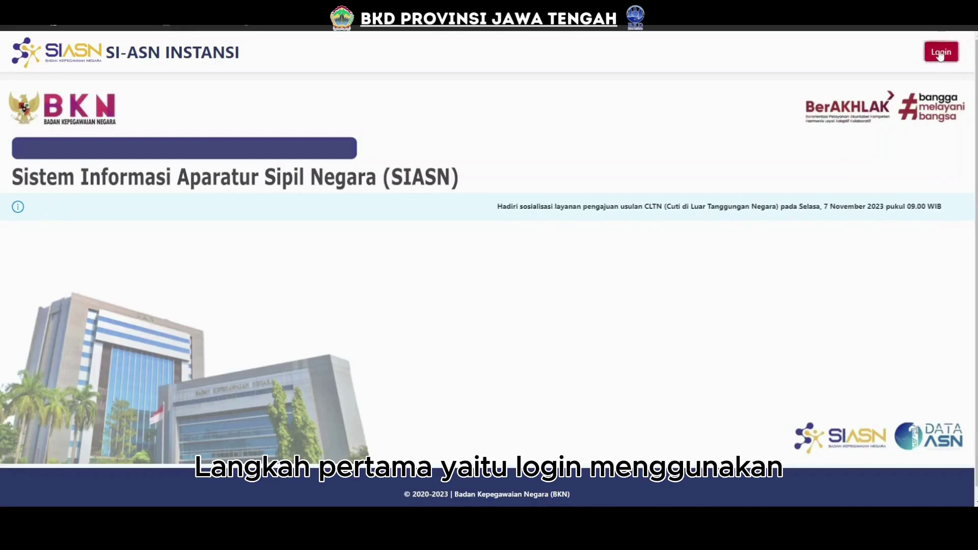
Log in to SIASN Instansi with the autofilled SKPD SSO username and password.
{"action": "left_click", "coordinate": [940, 52]}
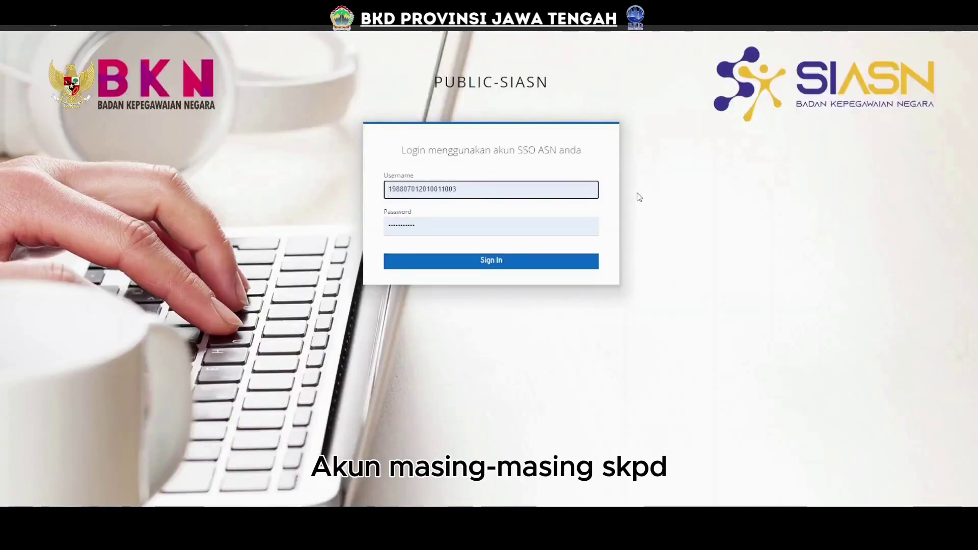
{"action": "left_click", "coordinate": [507, 264]}
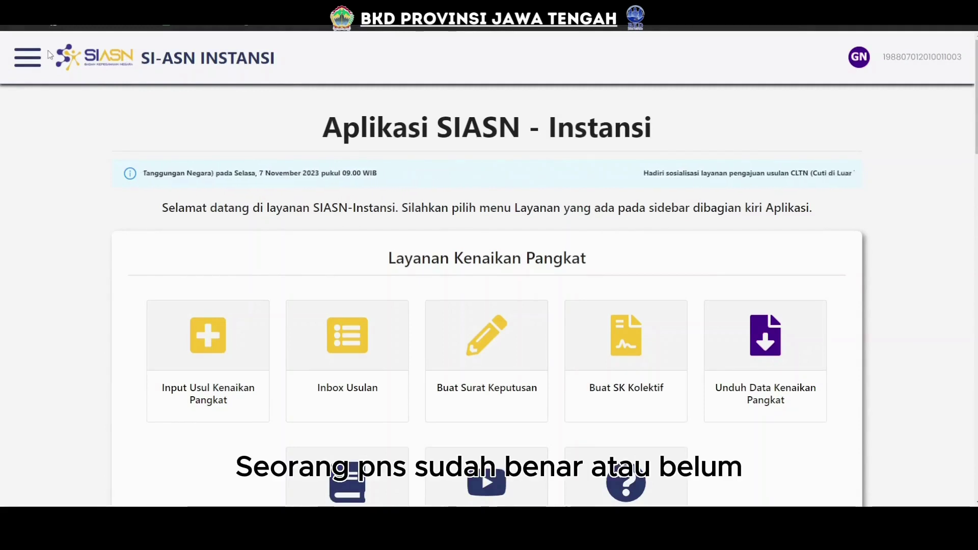
Search Layanan Profile ASN > Profile Pegawai for the employee by pasted NIP Baru.
{"action": "left_click", "coordinate": [28, 58]}
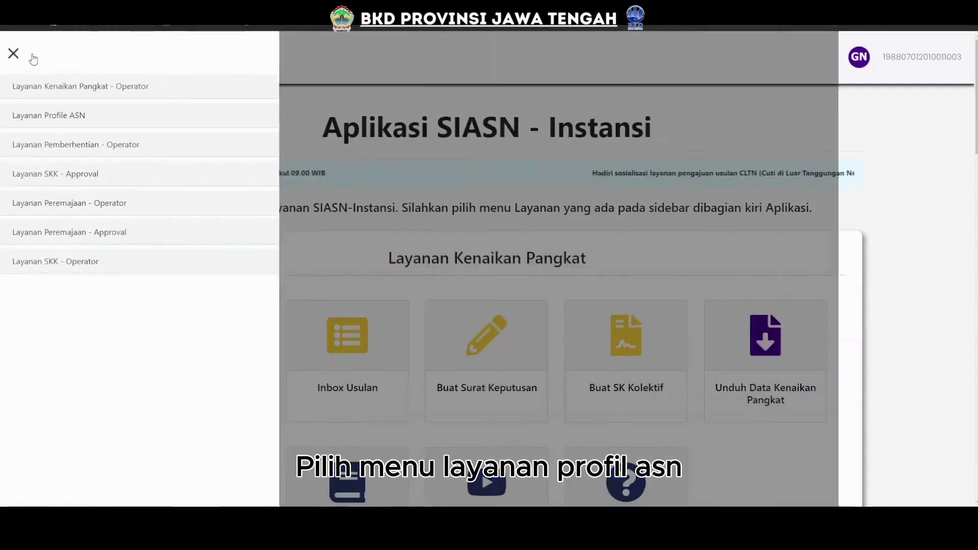
{"action": "left_click", "coordinate": [46, 122]}
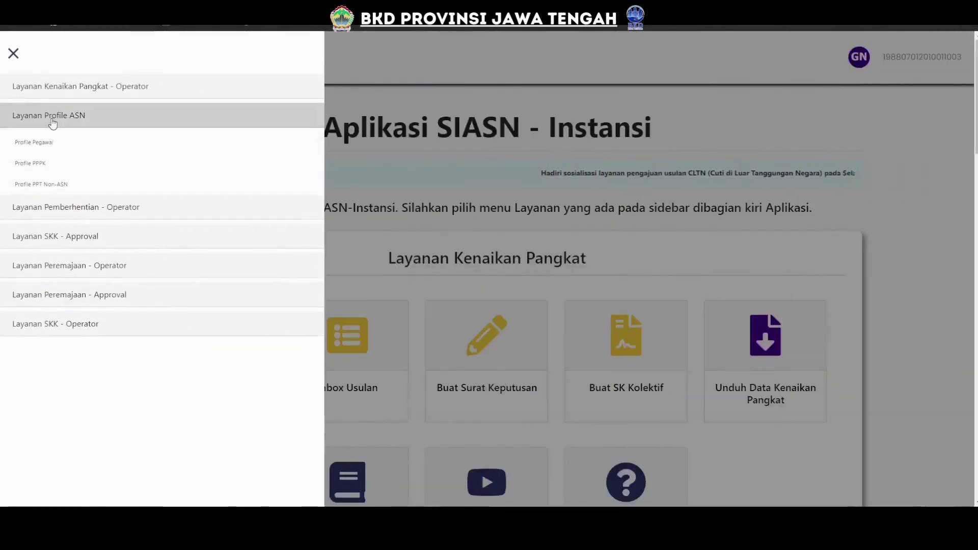
{"action": "left_click", "coordinate": [40, 148]}
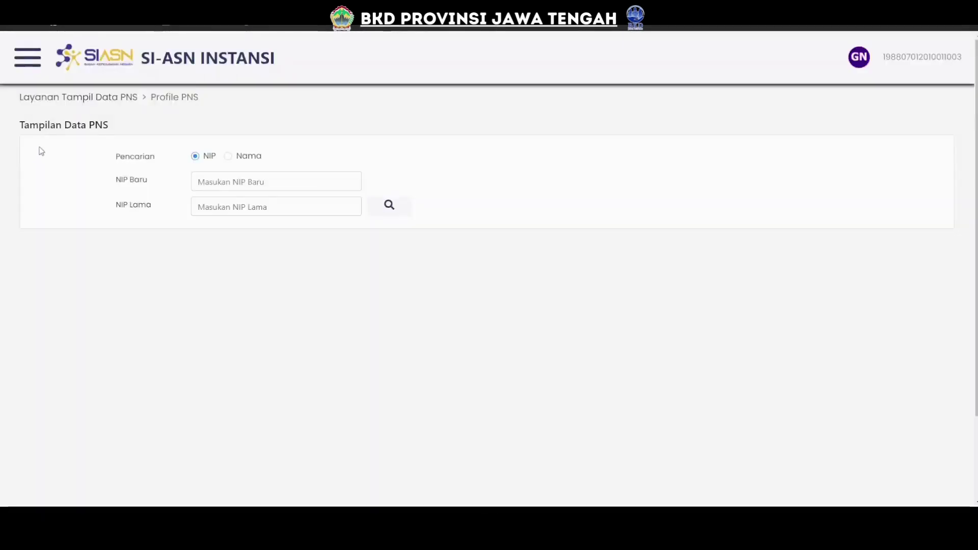
{"action": "left_click", "coordinate": [227, 182]}
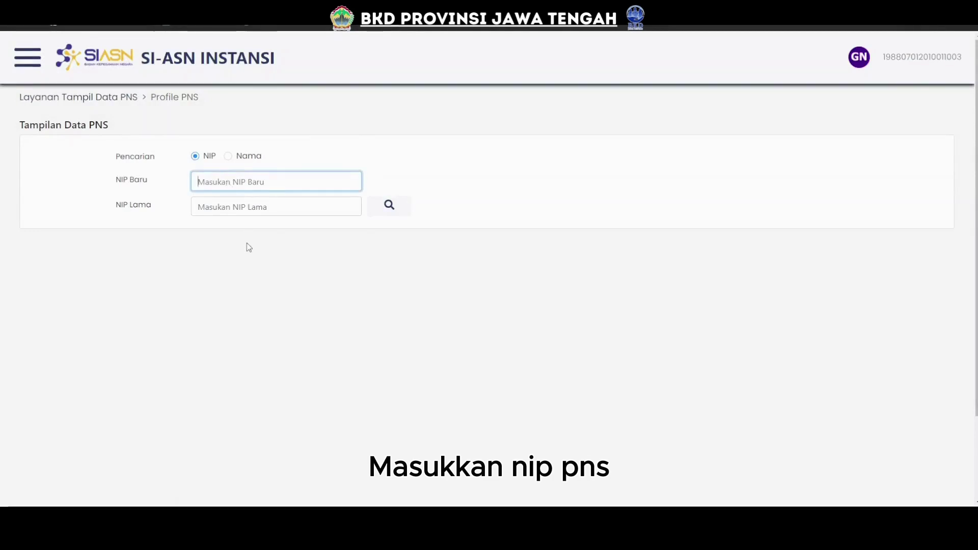
{"action": "key", "text": "ctrl+v"}
{"action": "left_click", "coordinate": [379, 210]}
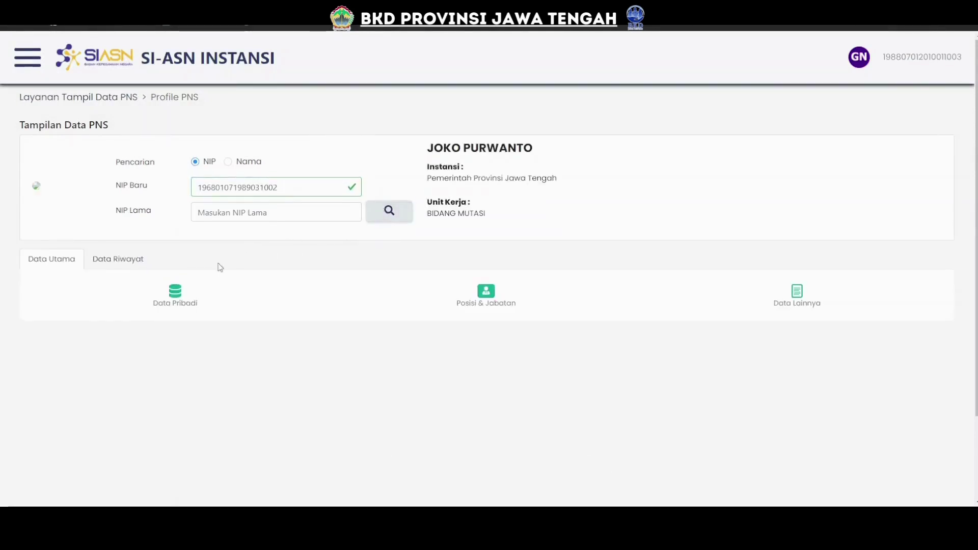
Display the employee's Posisi & Jabatan data and scroll through it.
{"action": "left_click", "coordinate": [506, 304]}
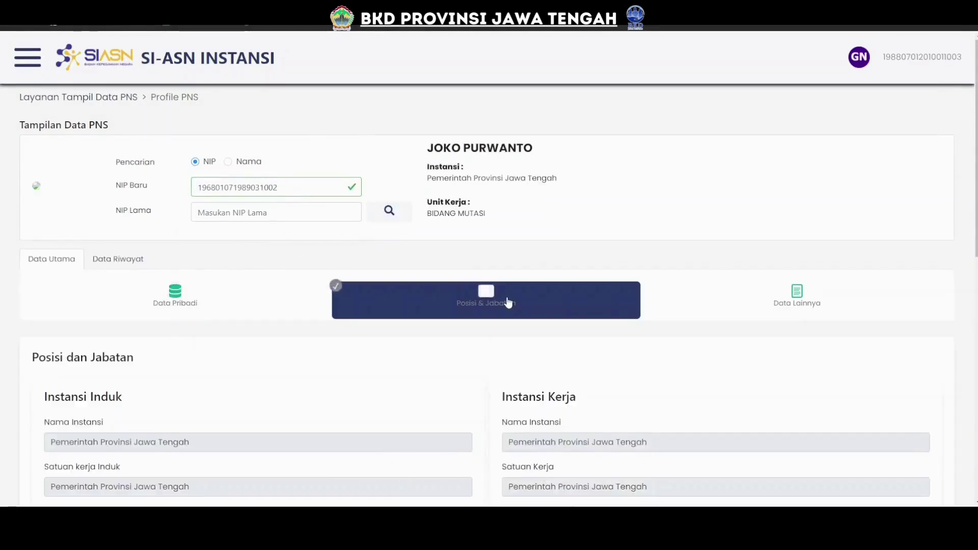
{"action": "scroll", "coordinate": [508, 301], "scroll_direction": "down", "scroll_amount": 8}
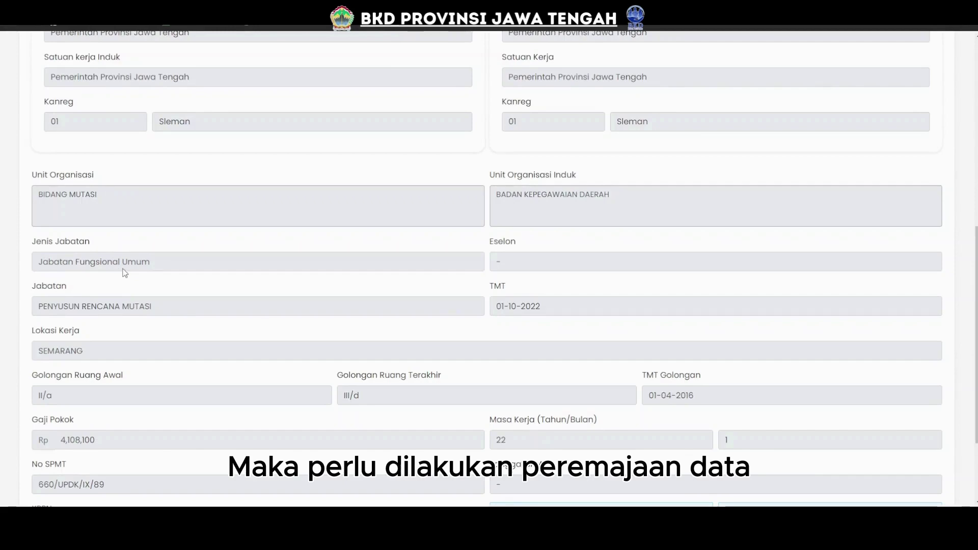
{"action": "scroll", "coordinate": [306, 301], "scroll_direction": "up", "scroll_amount": 7}
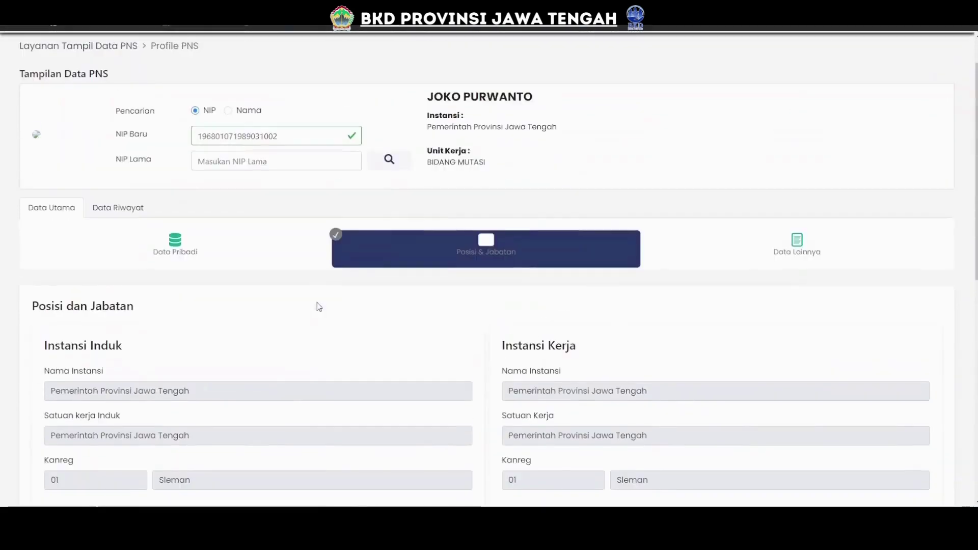
{"action": "scroll", "coordinate": [203, 270], "scroll_direction": "up", "scroll_amount": 1}
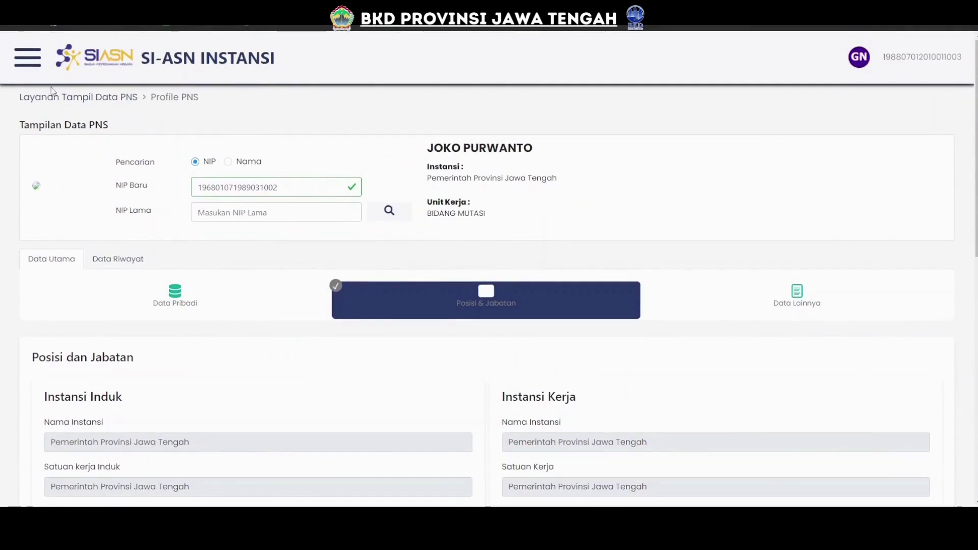
Start a Layanan Peremajaan Input Usul for a PNS and find the employee by NIP.
{"action": "left_click", "coordinate": [34, 65]}
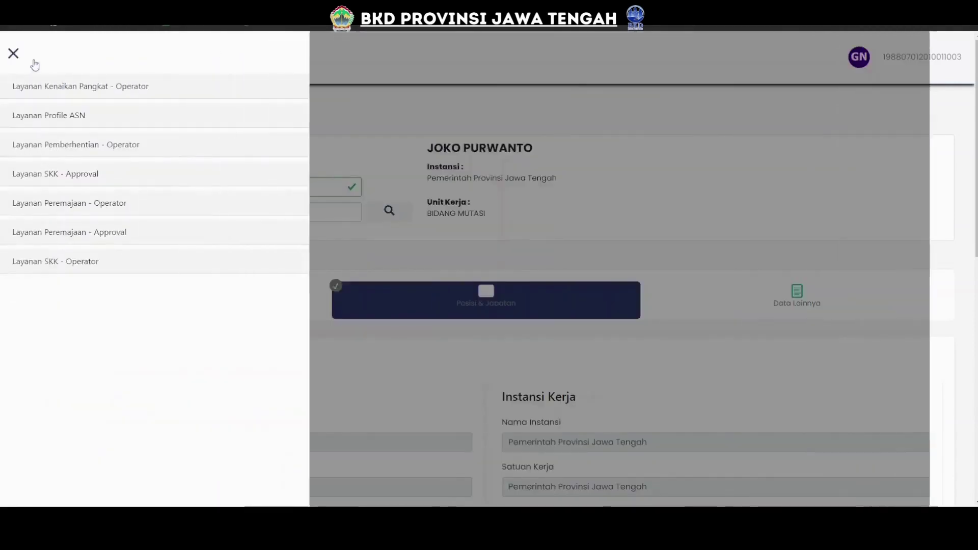
{"action": "left_click", "coordinate": [61, 203]}
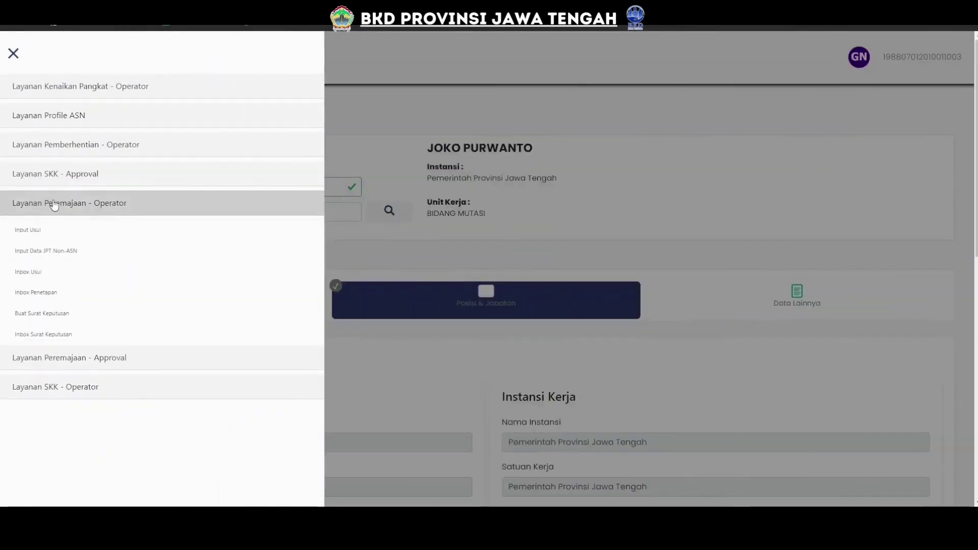
{"action": "left_click", "coordinate": [34, 234]}
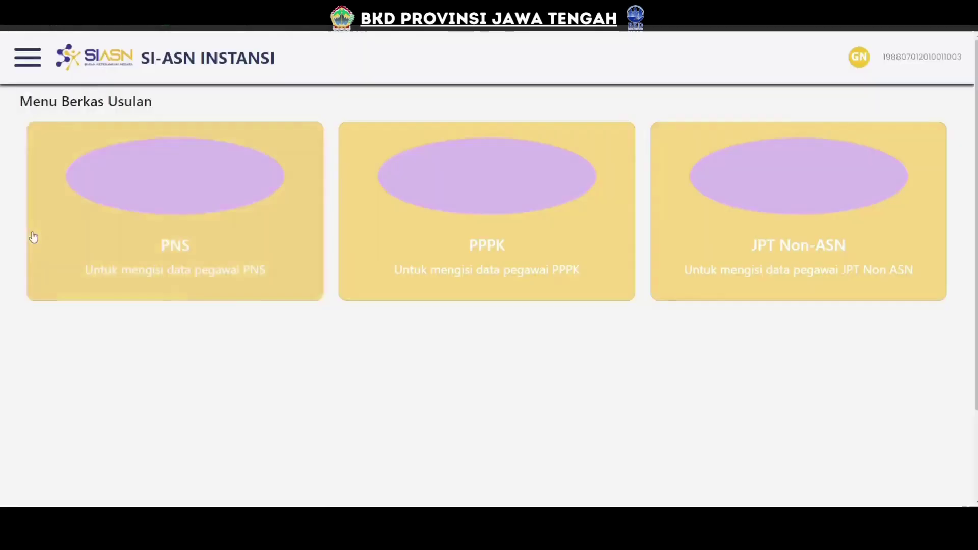
{"action": "left_click", "coordinate": [166, 231]}
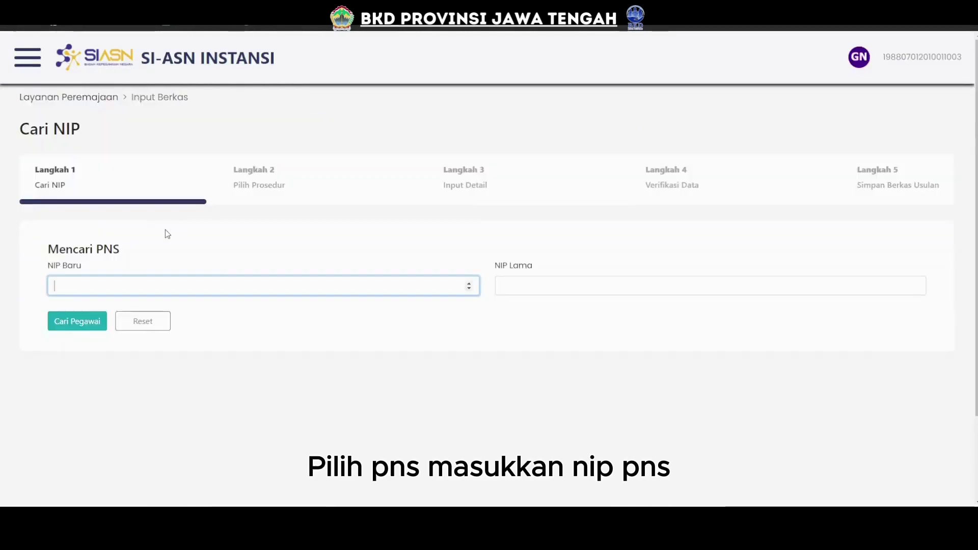
{"action": "key", "text": "ctrl+v"}
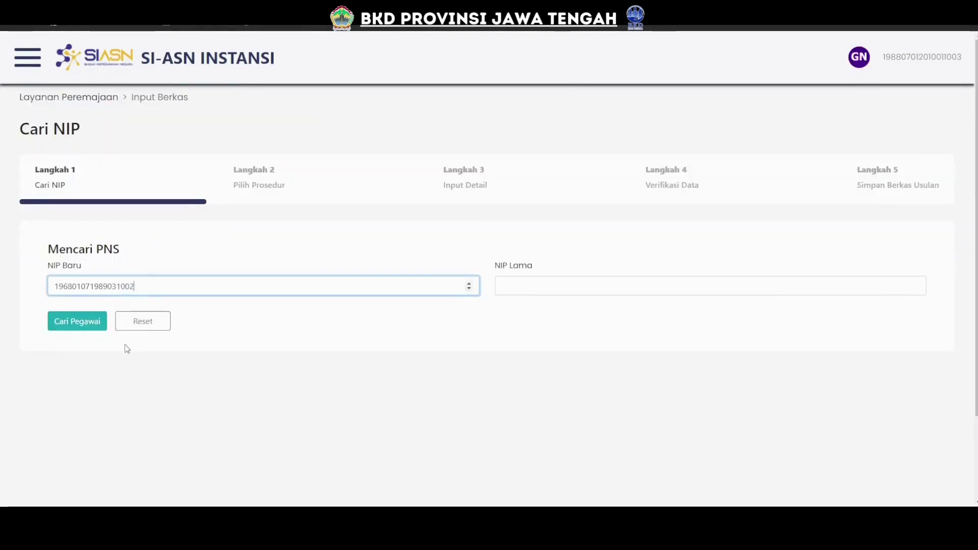
{"action": "left_click", "coordinate": [85, 323]}
Choose BADAN KEPEGAWAIAN DAERAH as the verifying unit and continue to Pilih Prosedur.
{"action": "scroll", "coordinate": [245, 326], "scroll_direction": "down", "scroll_amount": 3}
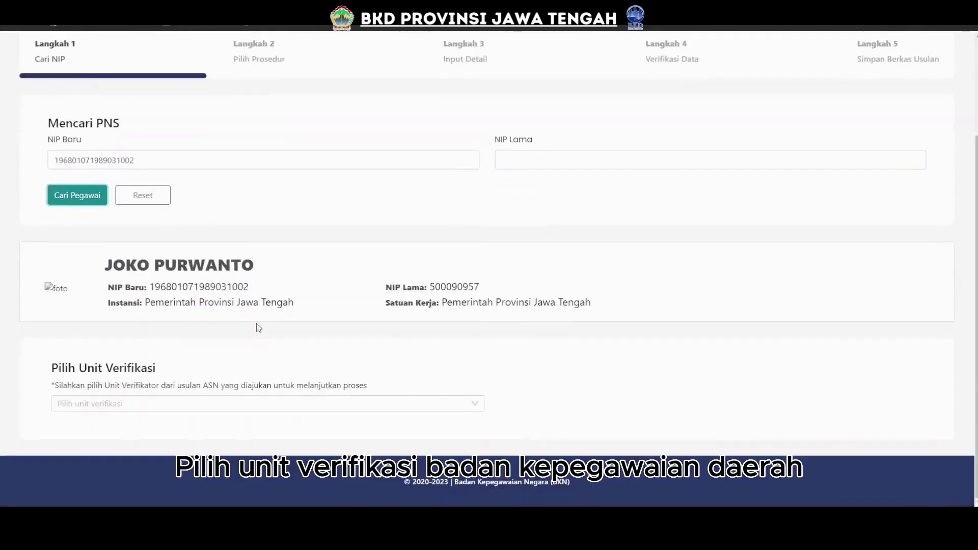
{"action": "left_click", "coordinate": [108, 404]}
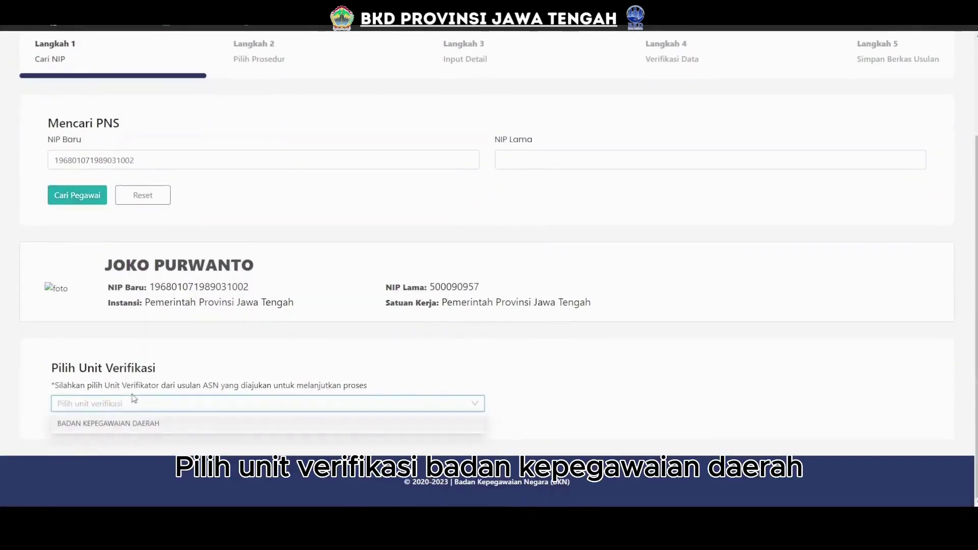
{"action": "left_click", "coordinate": [124, 423]}
{"action": "scroll", "coordinate": [252, 326], "scroll_direction": "down", "scroll_amount": 2}
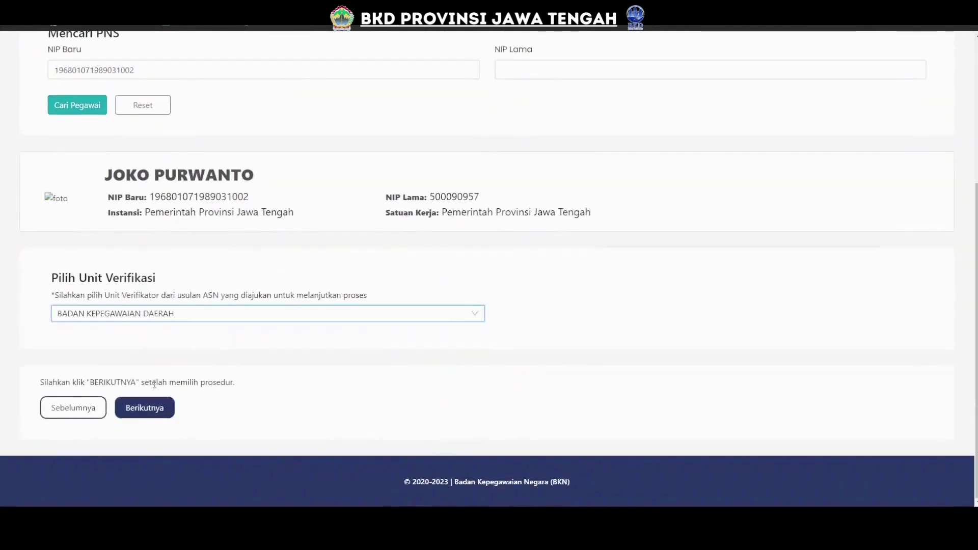
{"action": "left_click", "coordinate": [153, 409]}
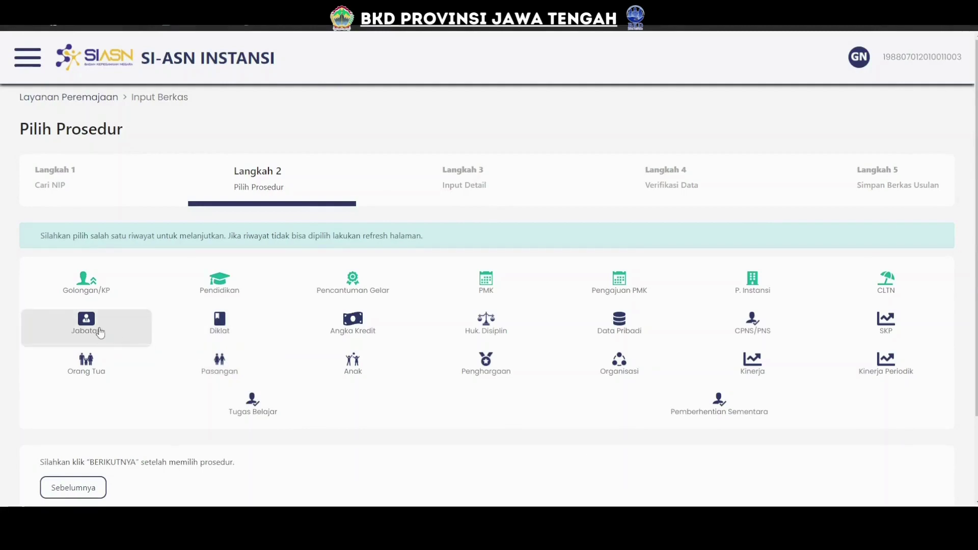
Choose the Jabatan procedure and bring up its Input Detail form.
{"action": "left_click", "coordinate": [100, 332]}
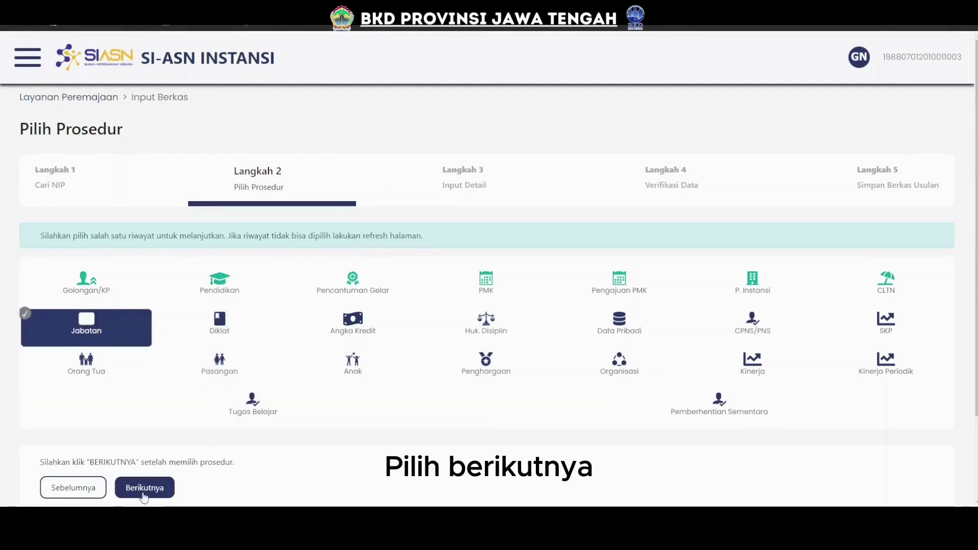
{"action": "left_click", "coordinate": [144, 488]}
{"action": "scroll", "coordinate": [167, 360], "scroll_direction": "down", "scroll_amount": 3}
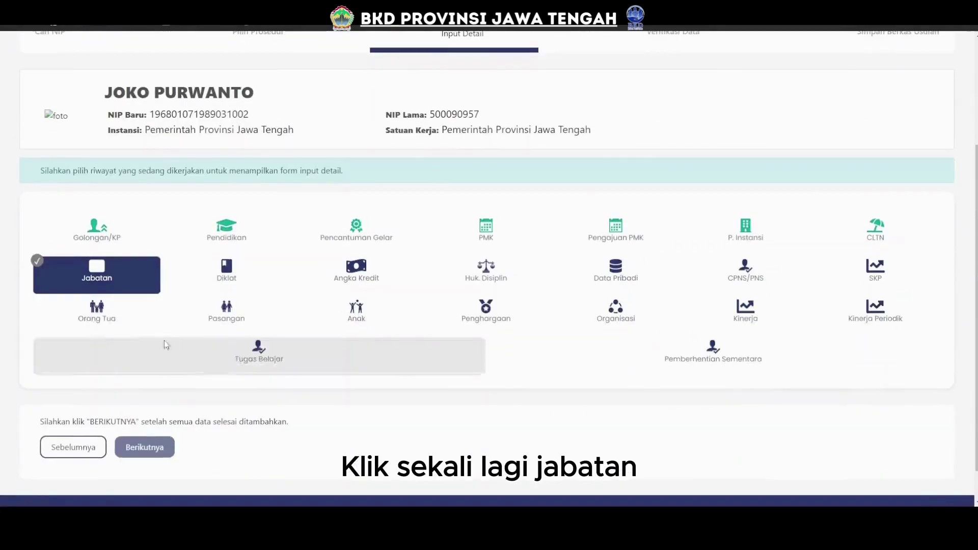
{"action": "left_click", "coordinate": [112, 274]}
{"action": "scroll", "coordinate": [120, 271], "scroll_direction": "down", "scroll_amount": 3}
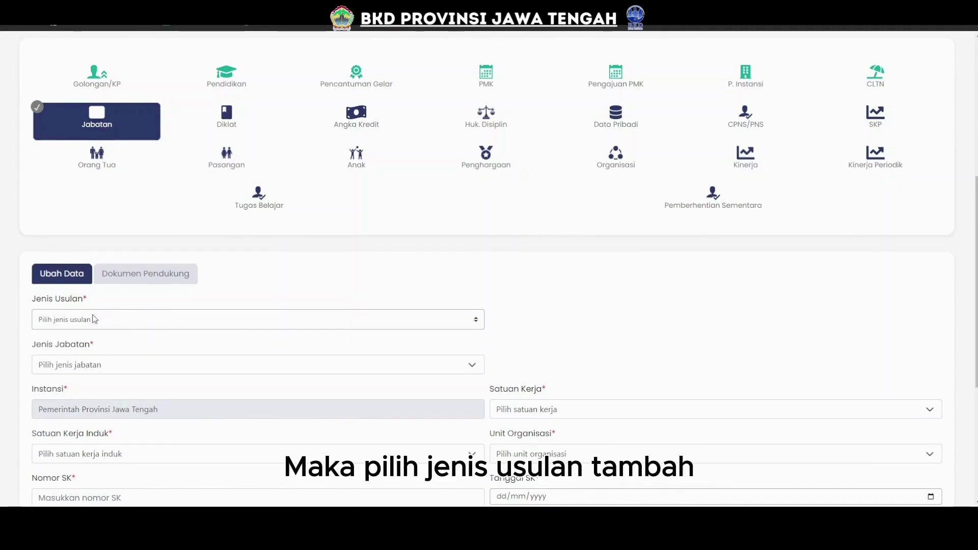
Set the Jenis Usulan to Tambah.
{"action": "left_click", "coordinate": [91, 320]}
{"action": "left_click", "coordinate": [58, 351]}
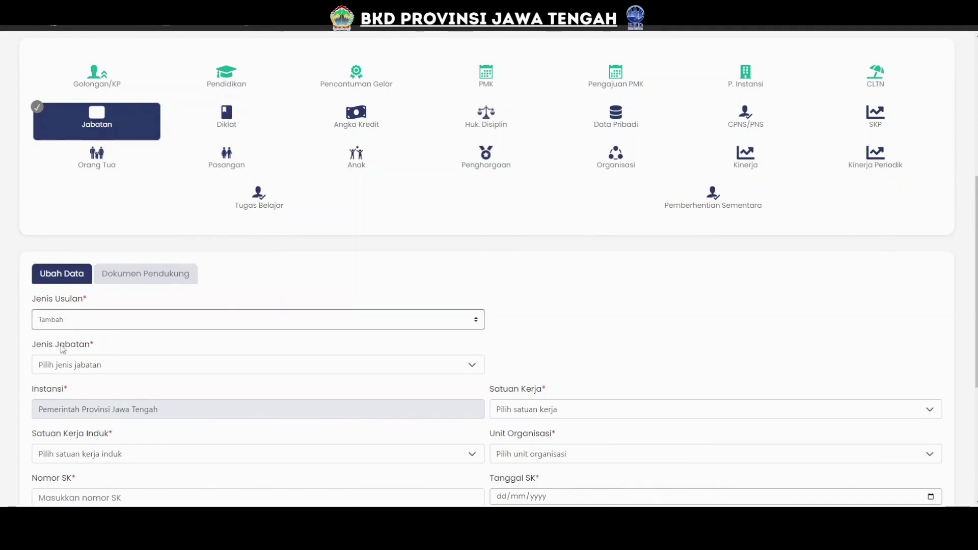
{"action": "scroll", "coordinate": [259, 284], "scroll_direction": "down", "scroll_amount": 2}
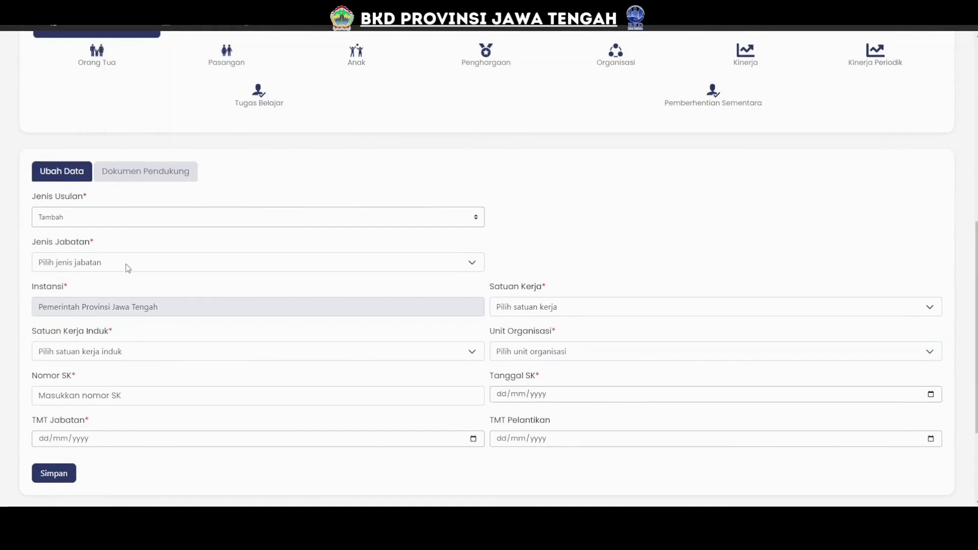
{"action": "left_click", "coordinate": [75, 222]}
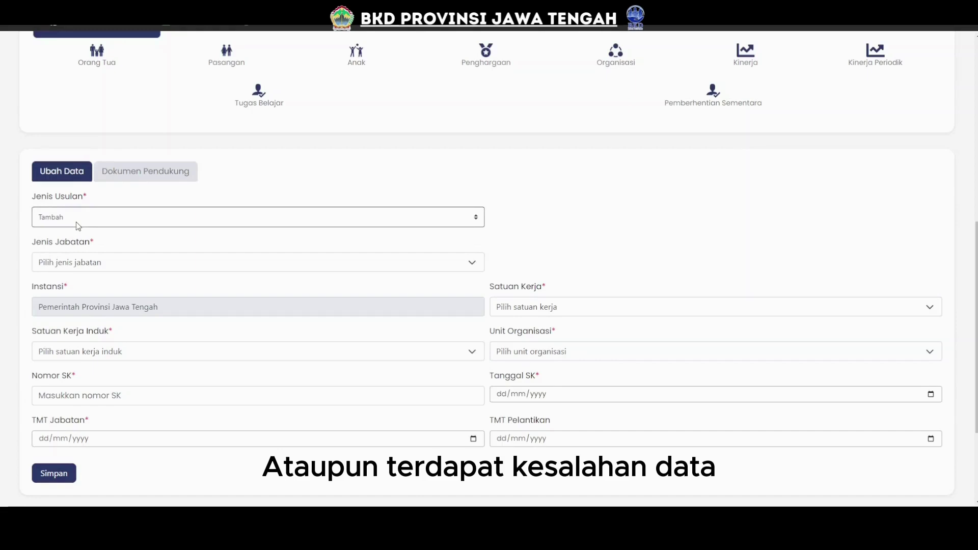
Switch Jenis Usulan to Ubah, load the latest Riwayat Jabatan row, keeping Jabatan Fungsional Umum.
{"action": "left_click", "coordinate": [57, 251]}
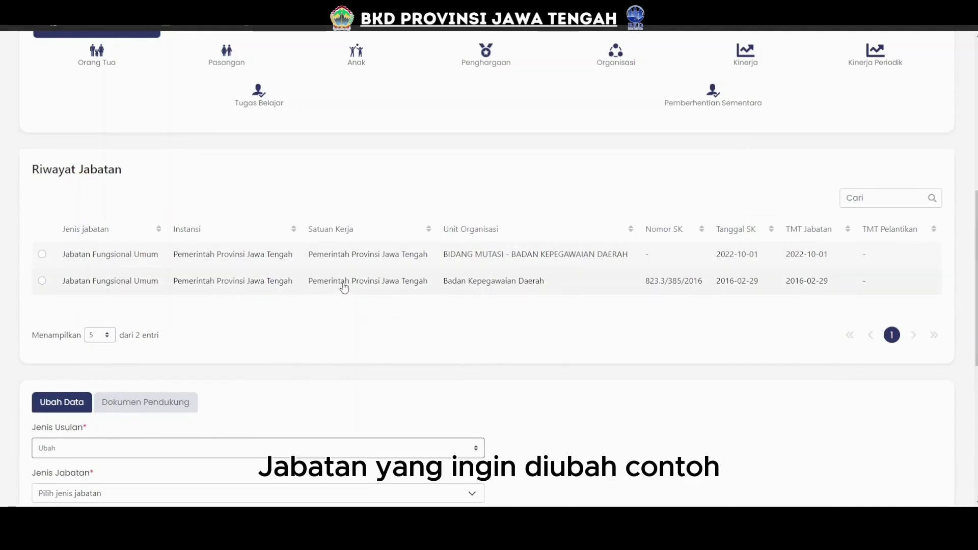
{"action": "left_click", "coordinate": [346, 265]}
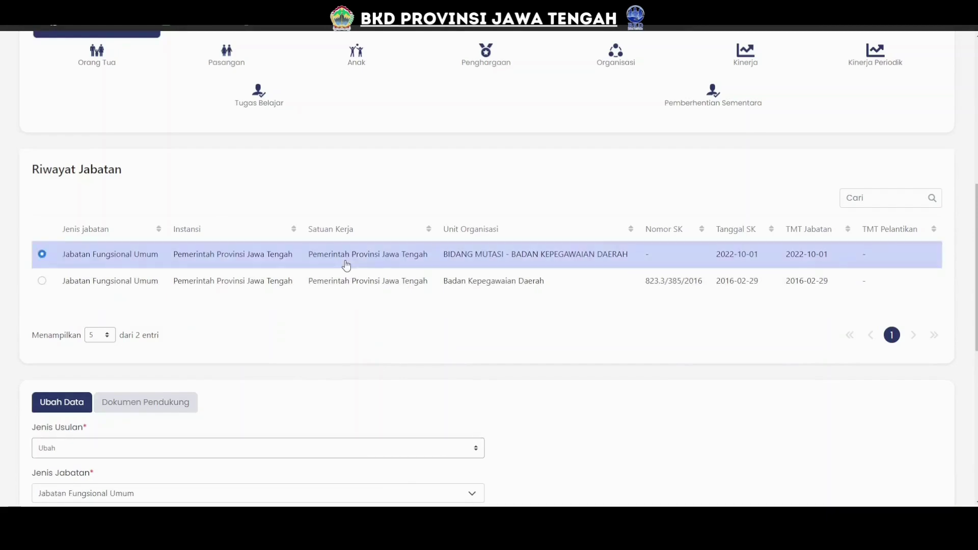
{"action": "scroll", "coordinate": [341, 263], "scroll_direction": "down", "scroll_amount": 5}
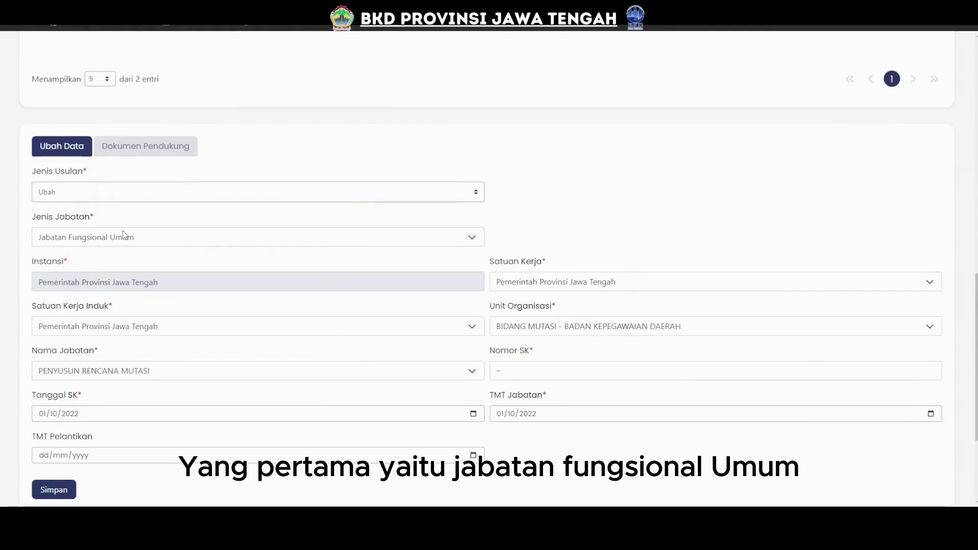
{"action": "left_click", "coordinate": [166, 236]}
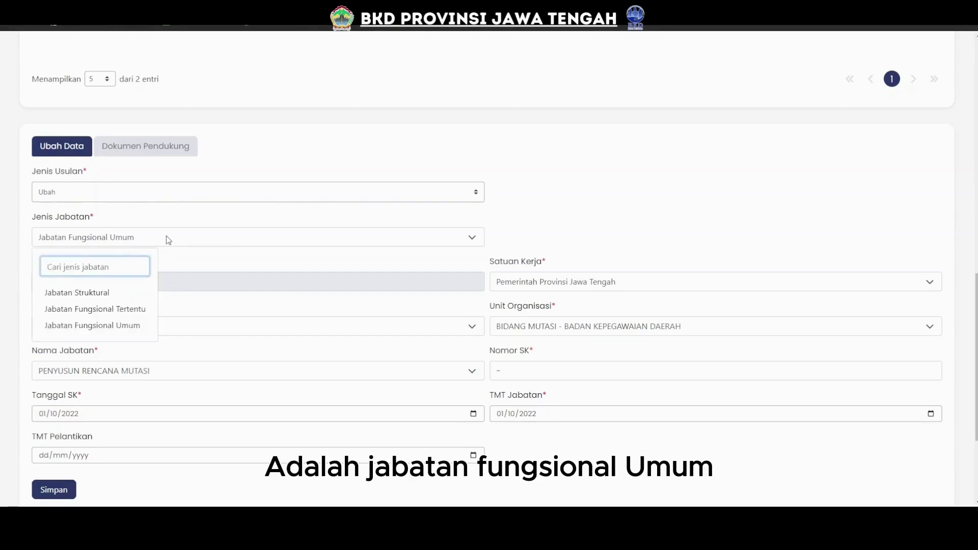
{"action": "left_click", "coordinate": [120, 329]}
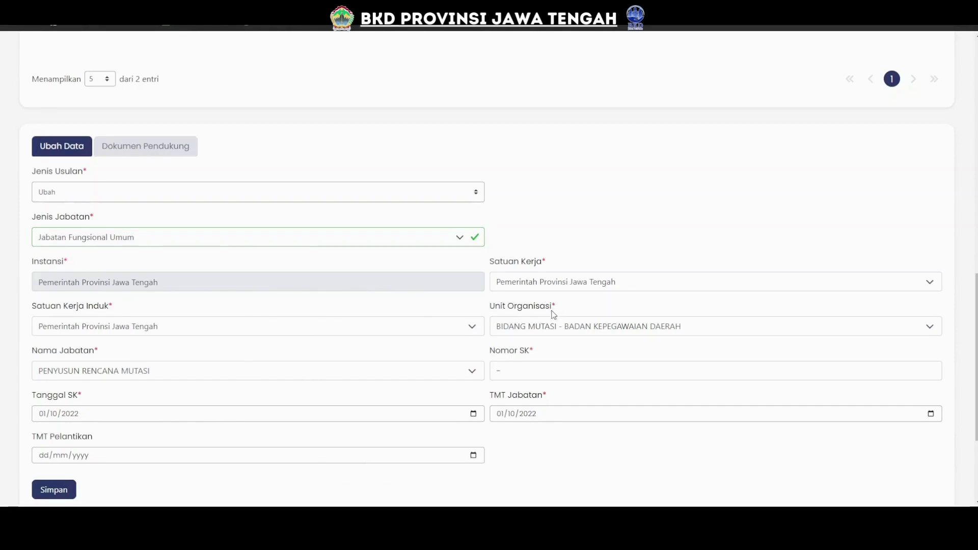
Search units for 'SMA' and select SMAN 1 KEBUMEN KAB. KEBUMEN - CABANG DINAS PENDIDIKAN IX.
{"action": "left_click", "coordinate": [554, 329]}
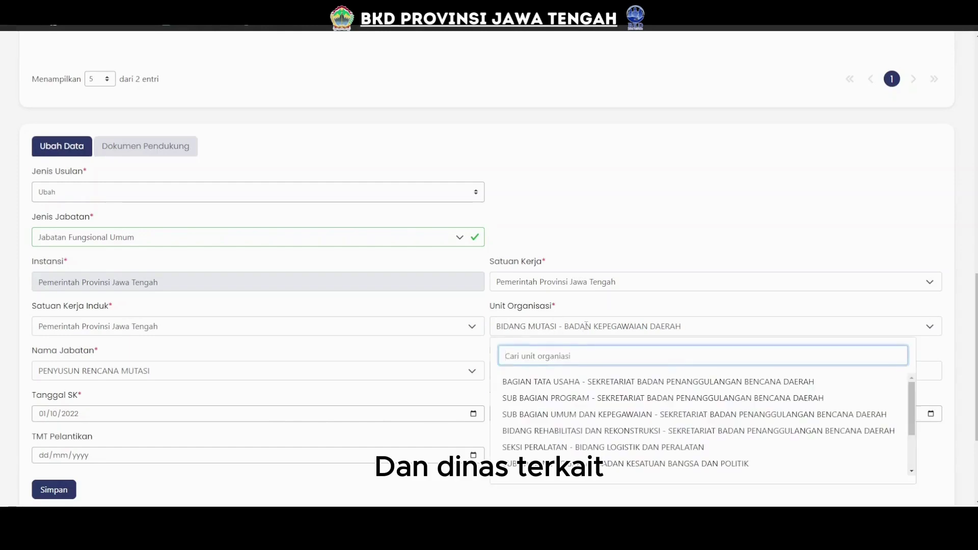
{"action": "left_click", "coordinate": [590, 325]}
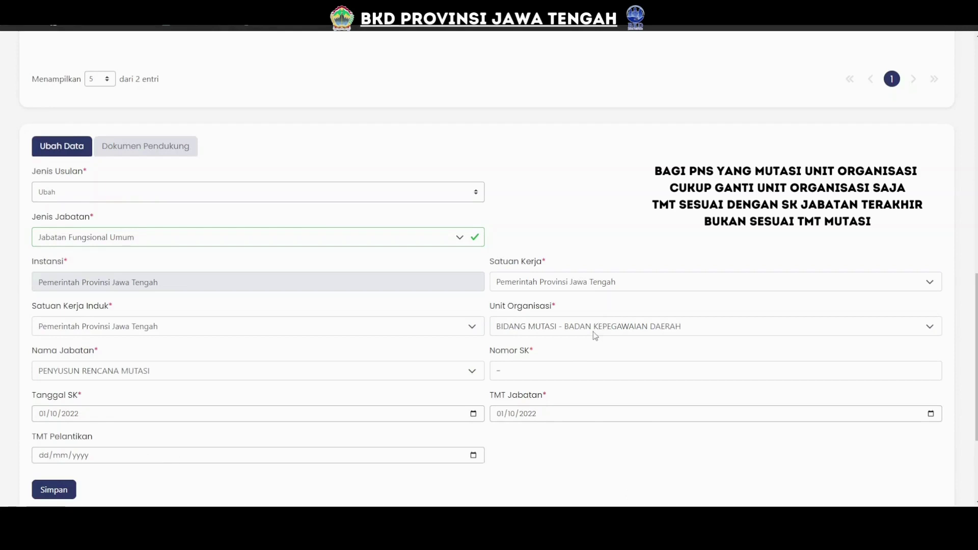
{"action": "left_click", "coordinate": [598, 328]}
{"action": "left_click", "coordinate": [552, 357]}
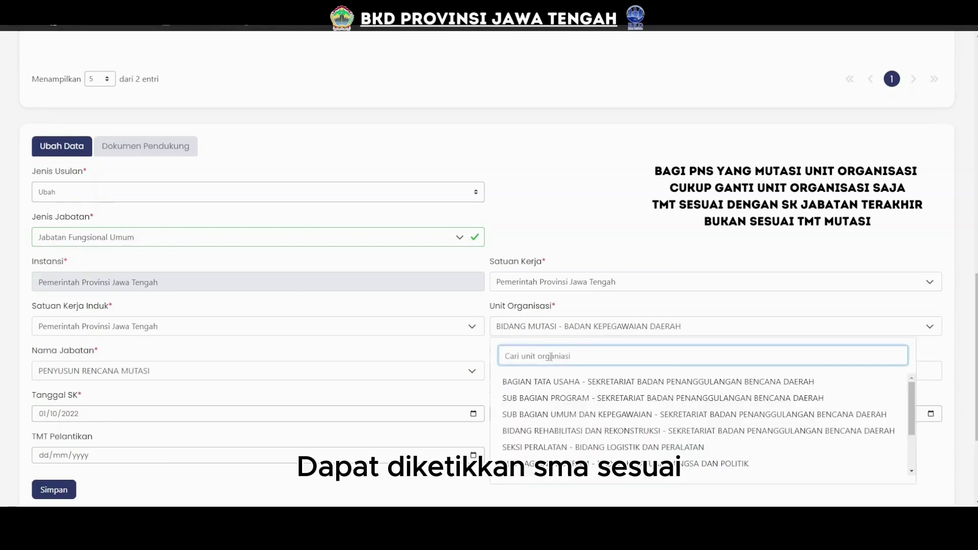
{"action": "type", "text": "SMA"}
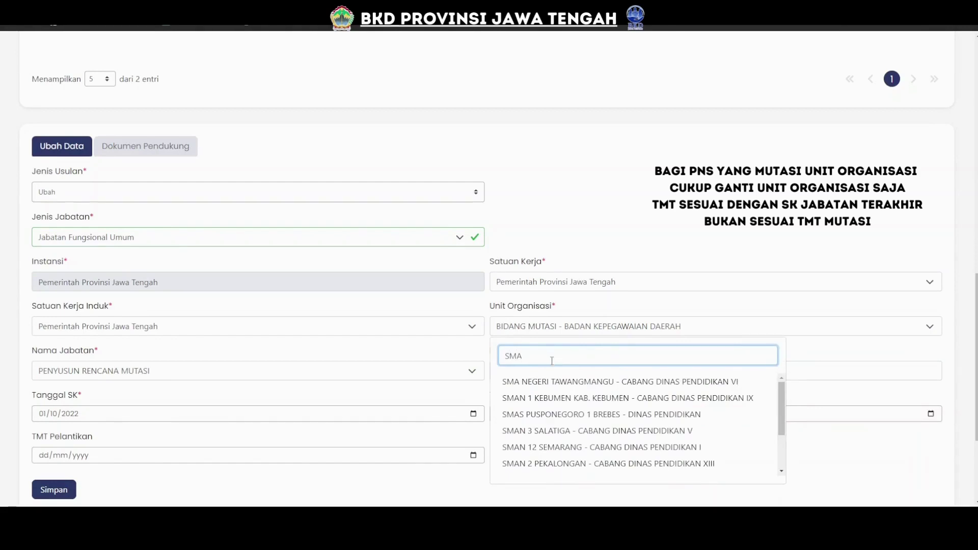
{"action": "left_click", "coordinate": [553, 405]}
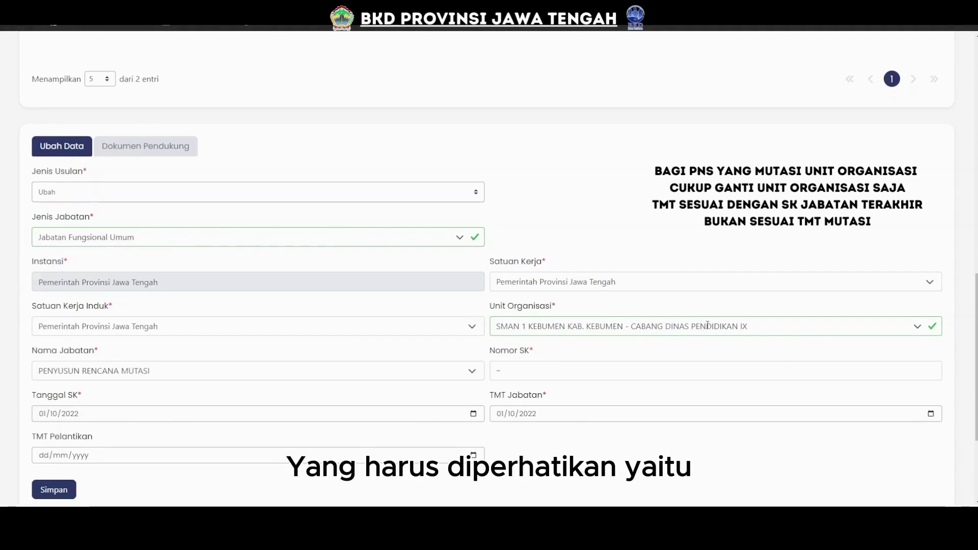
Try the unit searches 'SMA NEGERI' and 'SMAN 01', then clear the search box.
{"action": "left_click", "coordinate": [696, 325]}
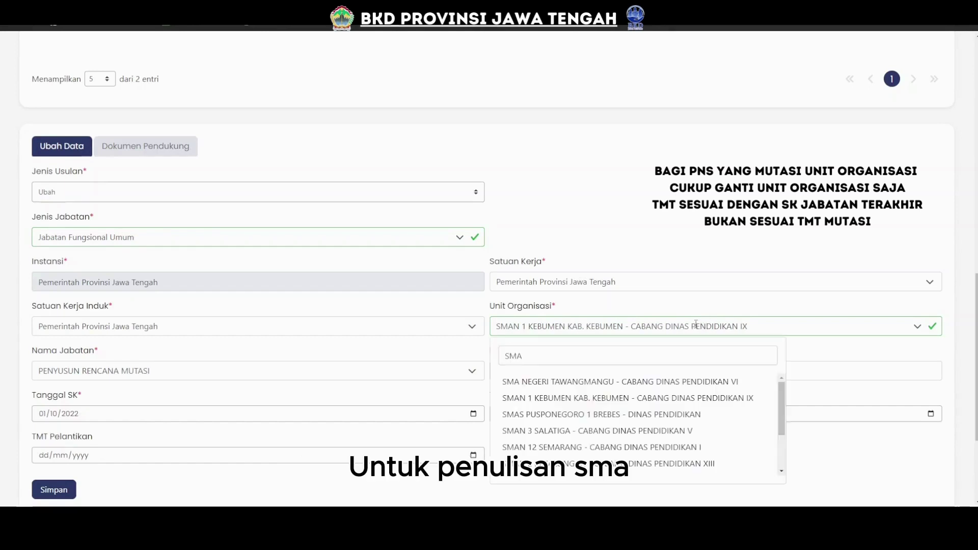
{"action": "left_click", "coordinate": [535, 355]}
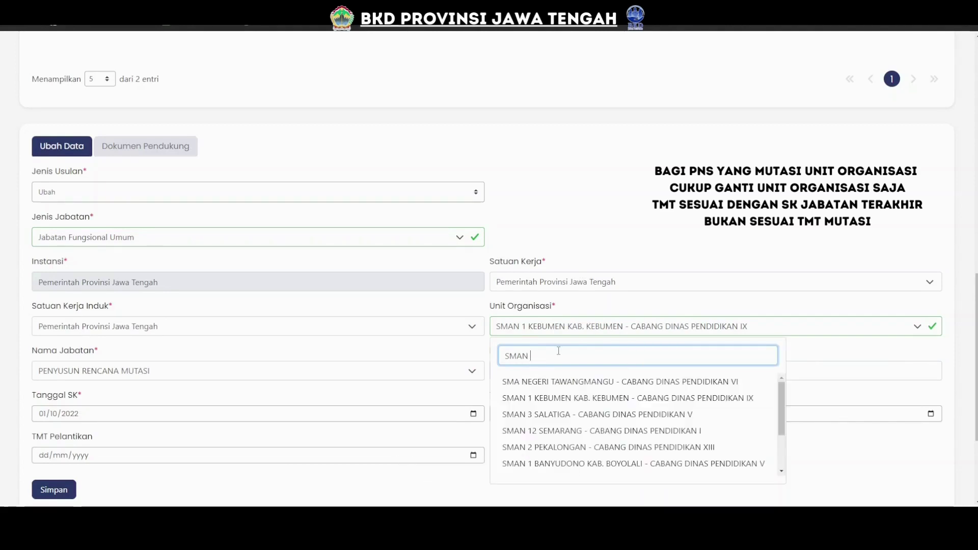
{"action": "key", "text": "BackSpace"}
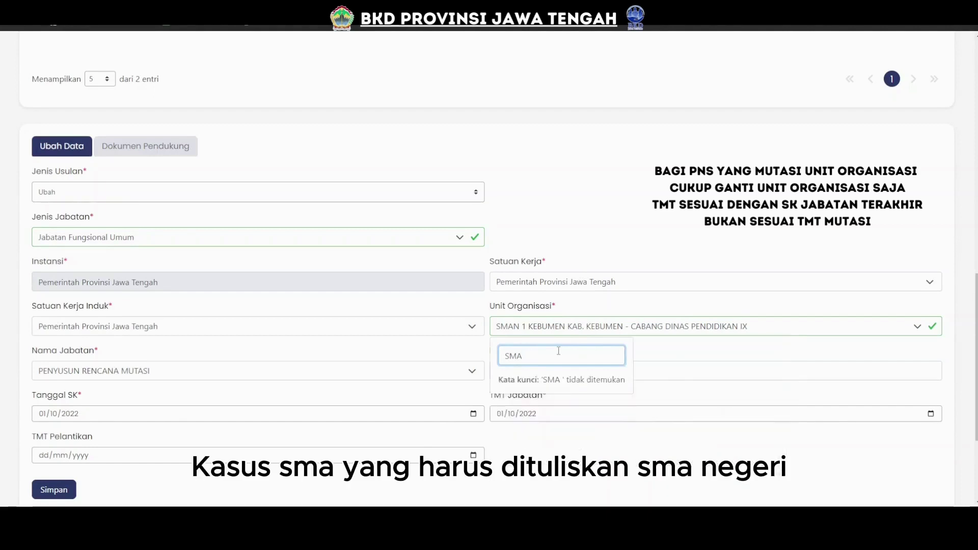
{"action": "type", "text": "N"}
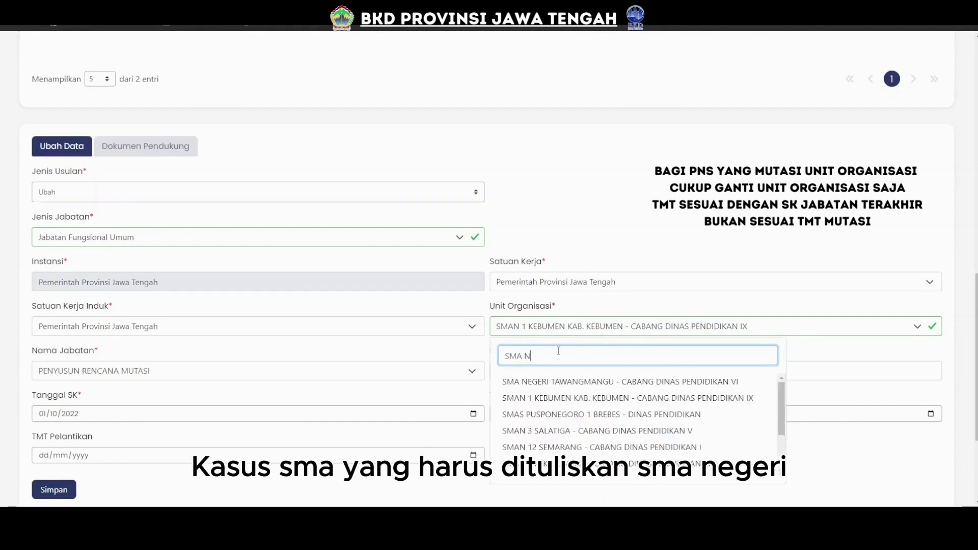
{"action": "type", "text": "EGER"}
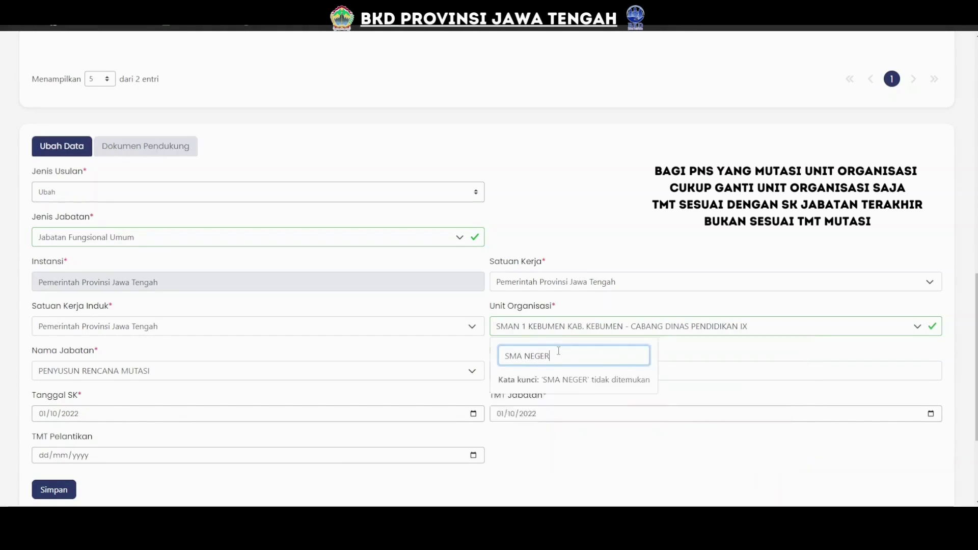
{"action": "type", "text": "I"}
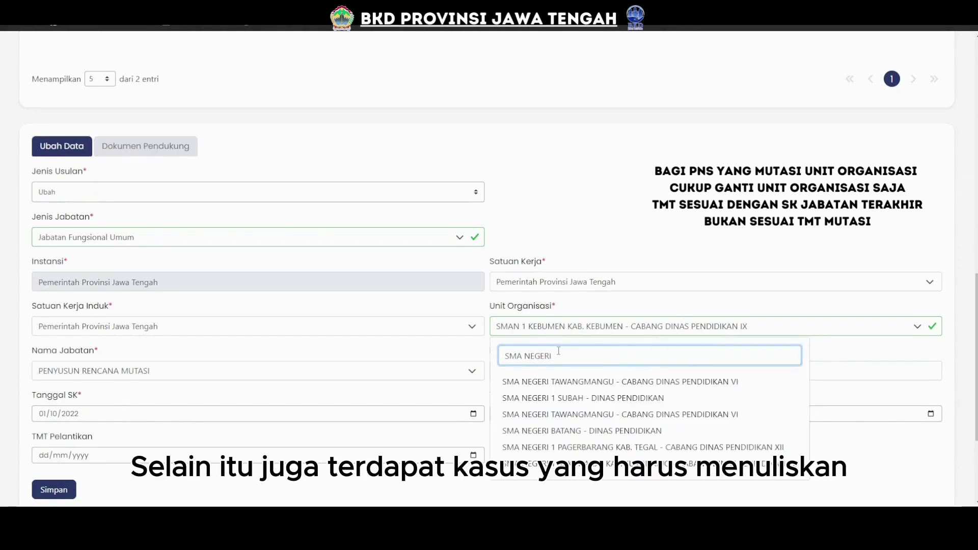
{"action": "key", "text": "BackSpace"}
{"action": "type", "text": "N"}
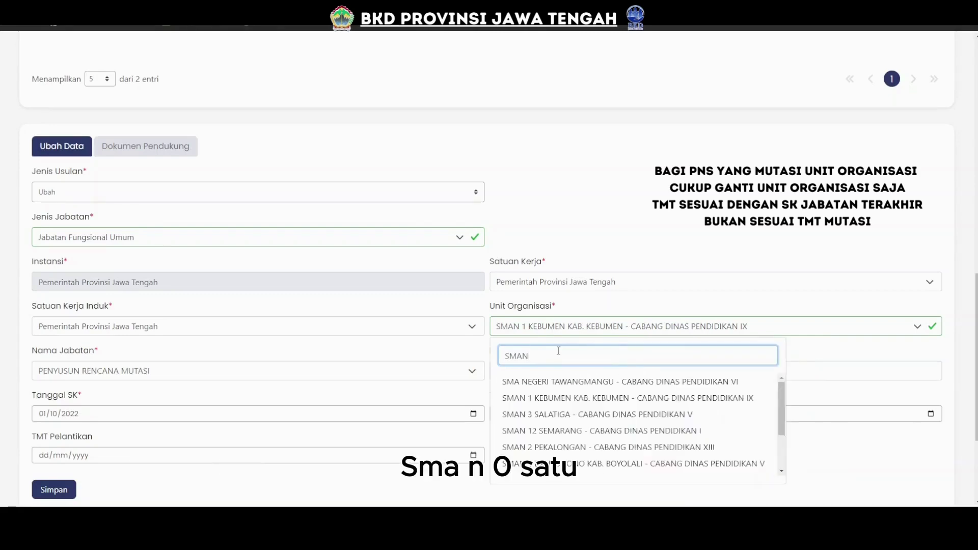
{"action": "type", "text": " 01"}
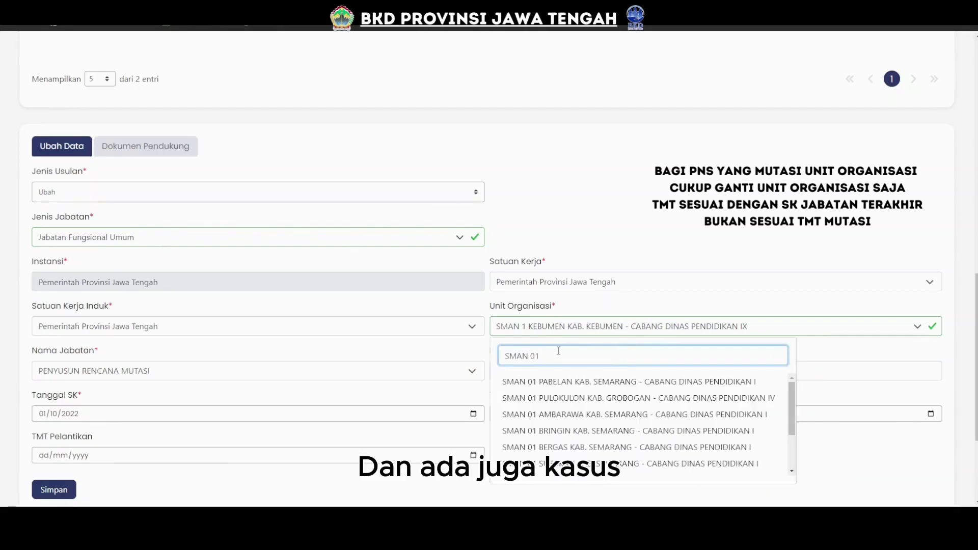
{"action": "key", "text": "BackSpace"}
{"action": "key", "text": "BackSpace"}
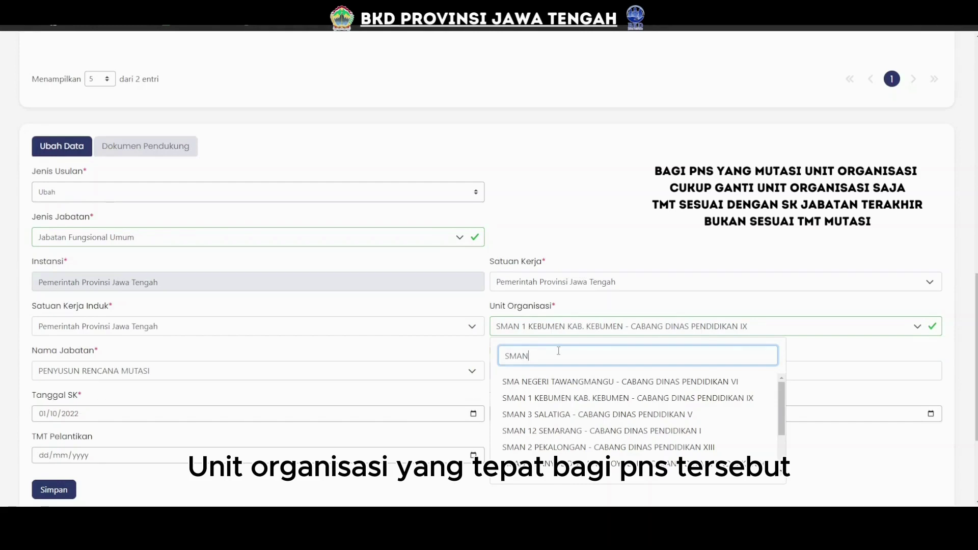
{"action": "key", "text": "BackSpace"}
{"action": "key", "text": "BackSpace"}
{"action": "key", "text": "BackSpace"}
{"action": "key", "text": "BackSpace"}
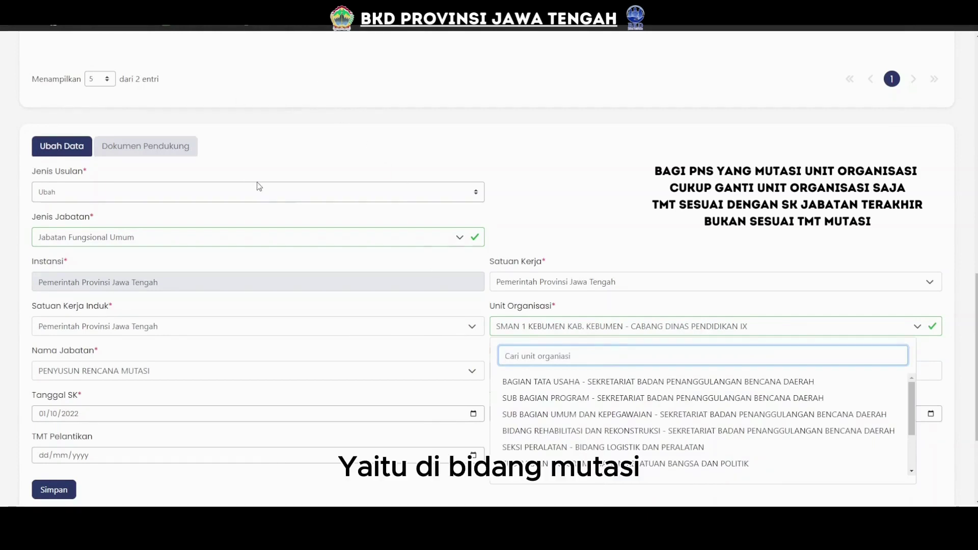
Select BIDANG MUTASI - BADAN KEPEGAWAIAN DAERAH as the unit, verifying it against the SK PDF.
{"action": "type", "text": "BIDANG"}
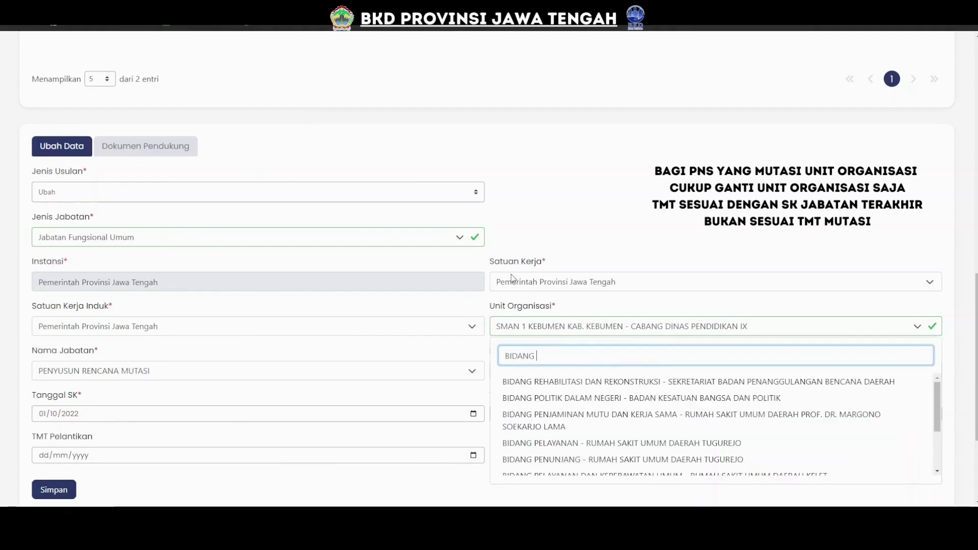
{"action": "type", "text": " MUTASI"}
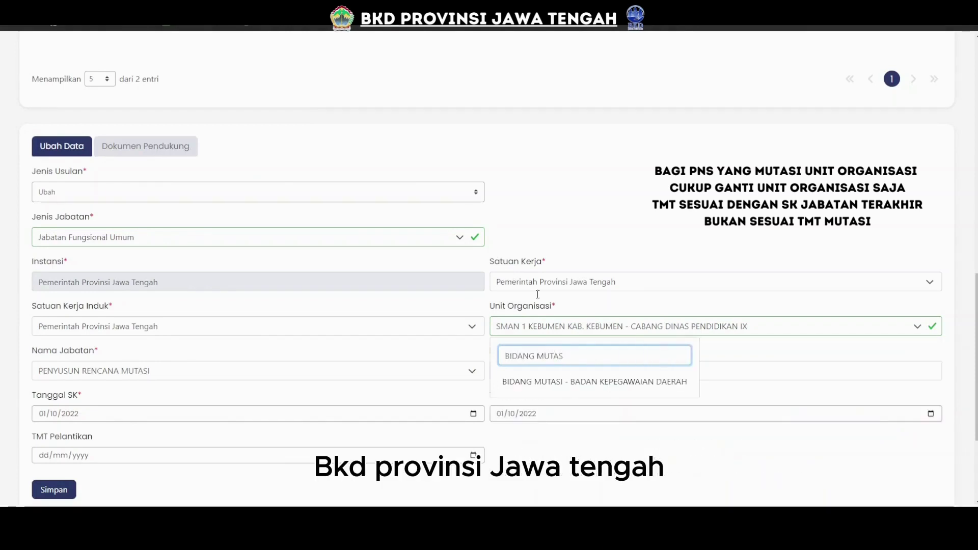
{"action": "left_click", "coordinate": [609, 384]}
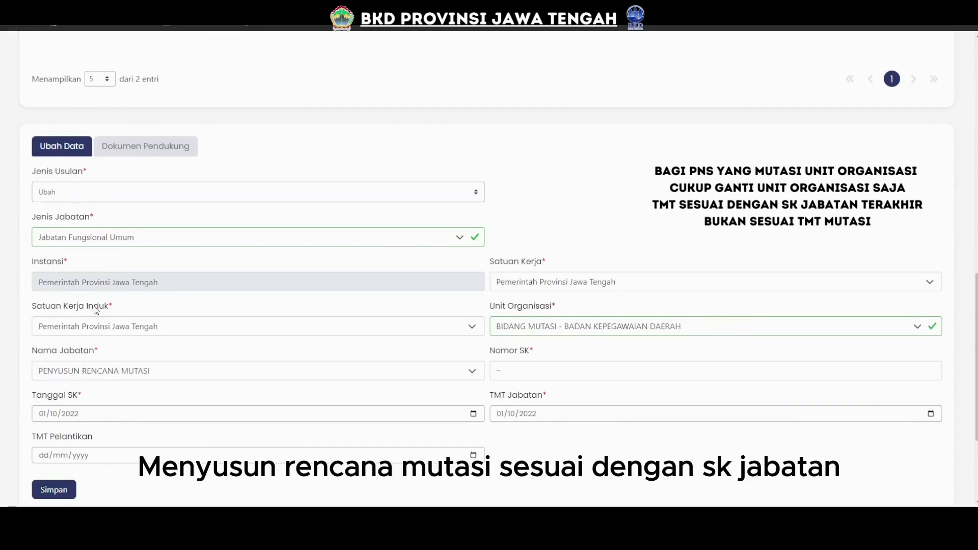
{"action": "left_click", "coordinate": [131, 27]}
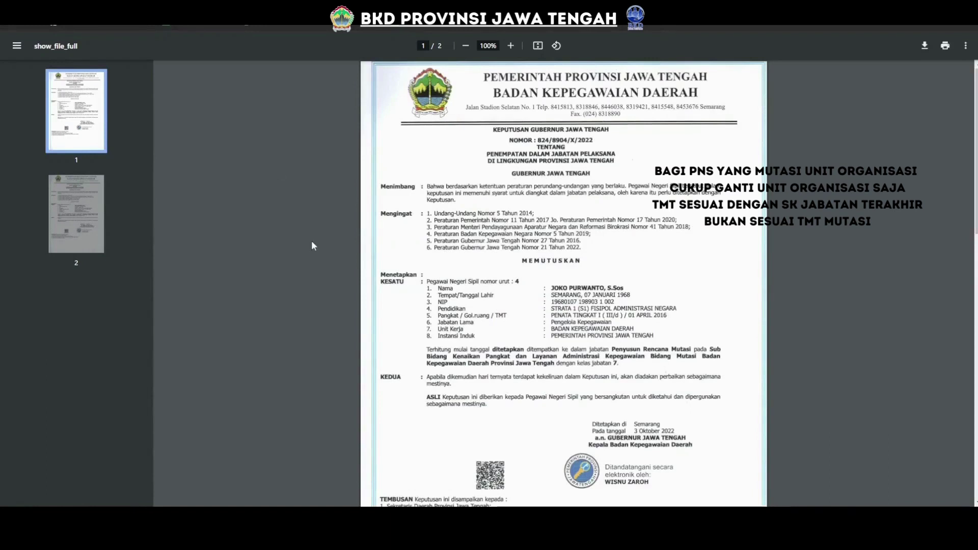
{"action": "key", "text": "ctrl+shift+Tab"}
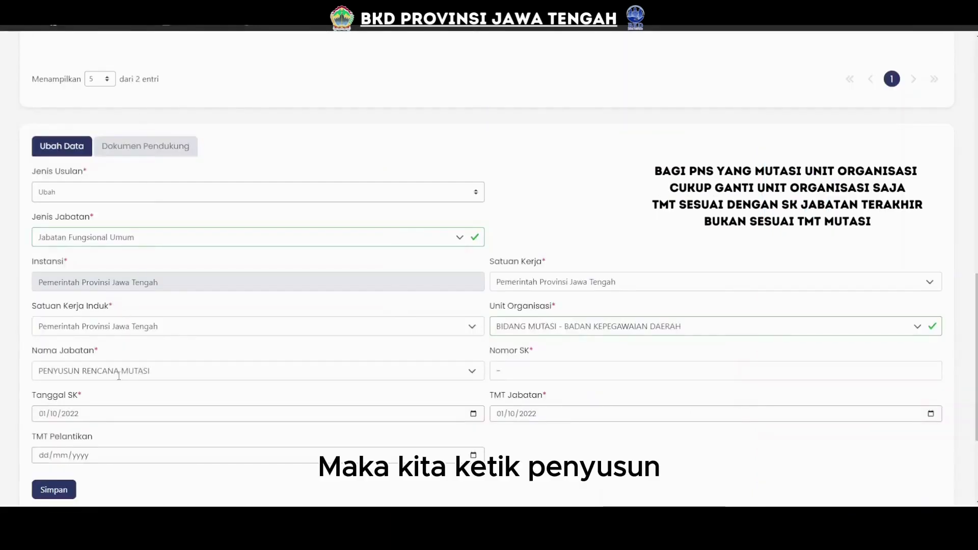
Search for and select PENYUSUN RENCANA MUTASI as the Nama Jabatan.
{"action": "left_click", "coordinate": [121, 375]}
{"action": "type", "text": "PENYUS"}
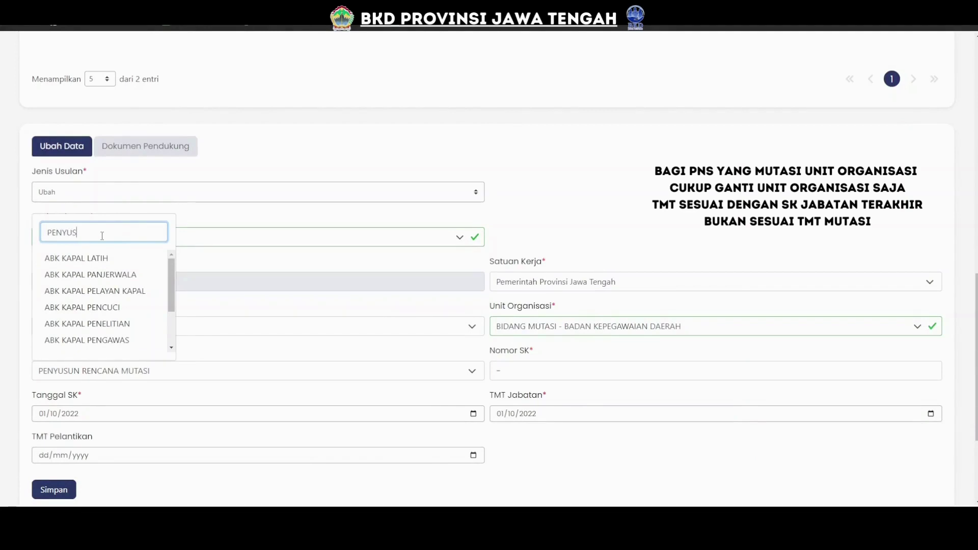
{"action": "type", "text": "UN RENC"}
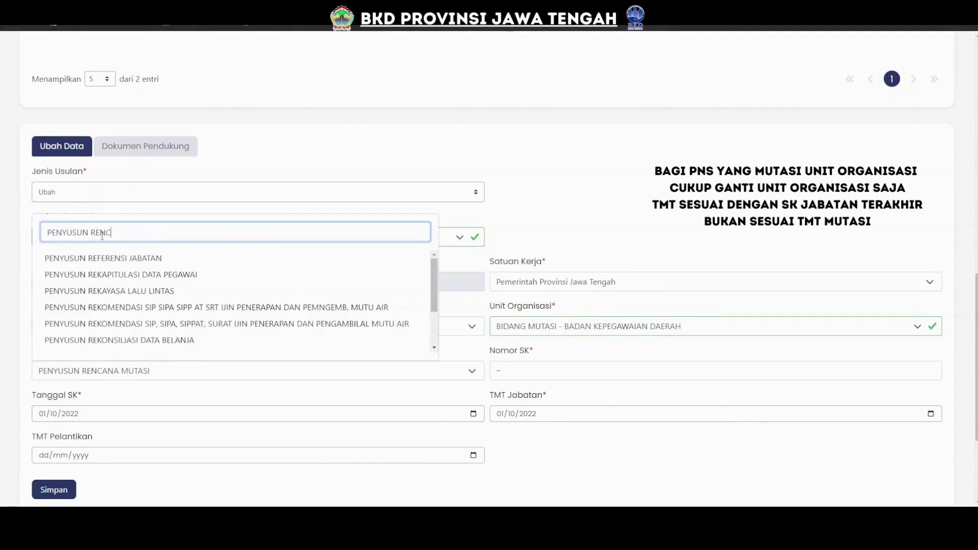
{"action": "type", "text": "ANA"}
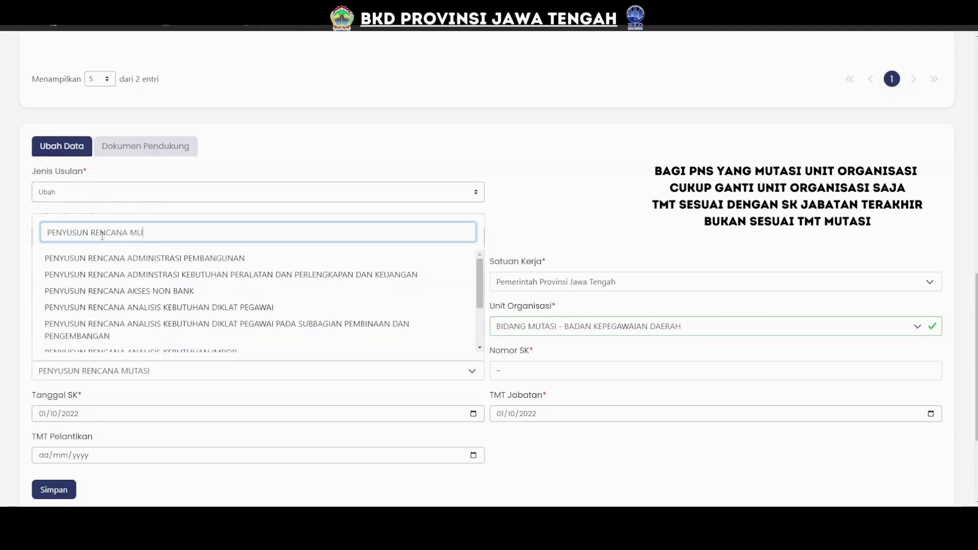
{"action": "type", "text": " MUTASI"}
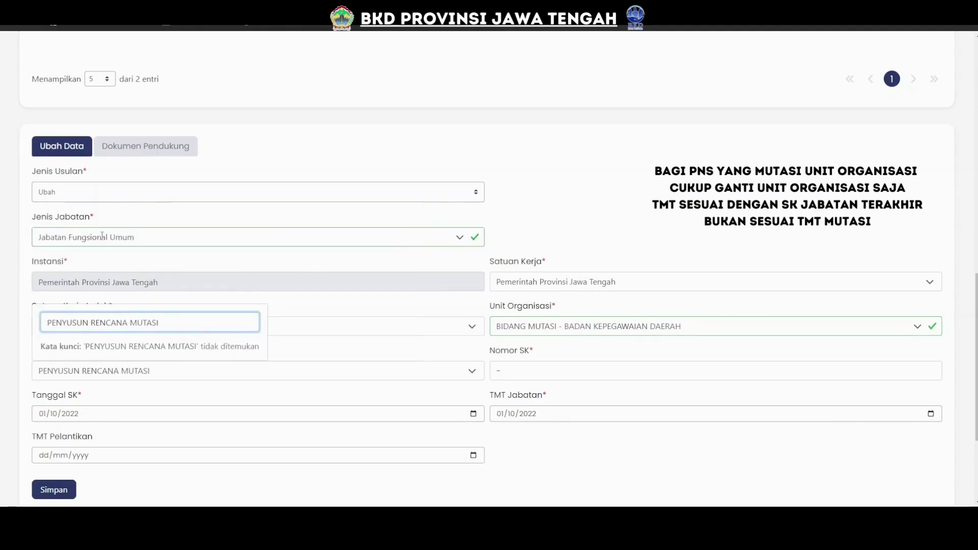
{"action": "left_click", "coordinate": [133, 260]}
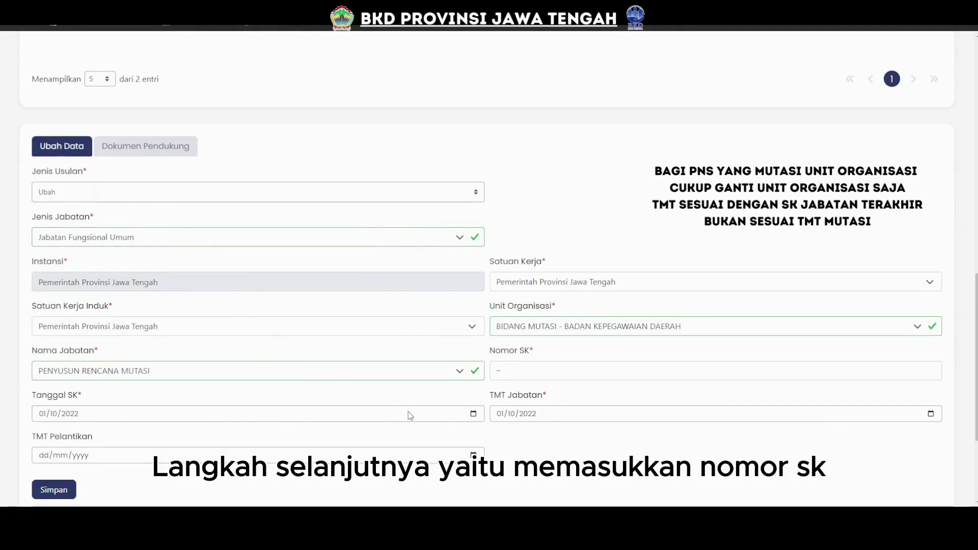
{"action": "left_click", "coordinate": [524, 377]}
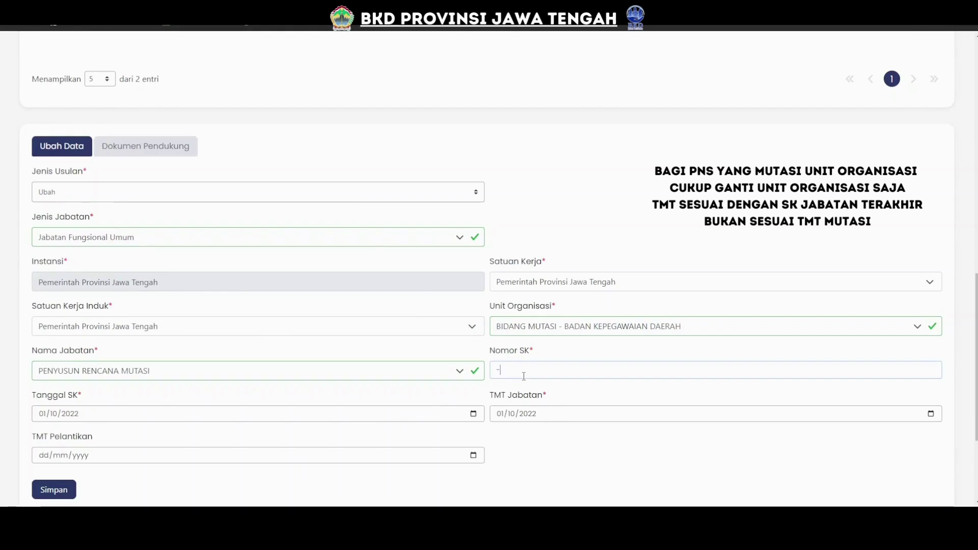
{"action": "key", "text": "BackSpace"}
{"action": "key", "text": "ctrl+Tab"}
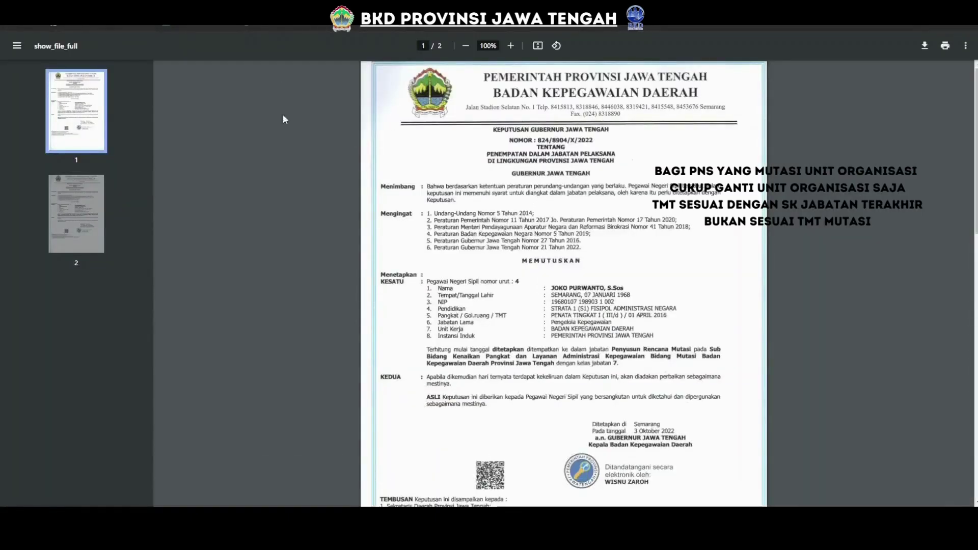
{"action": "key", "text": "ctrl+shift+Tab"}
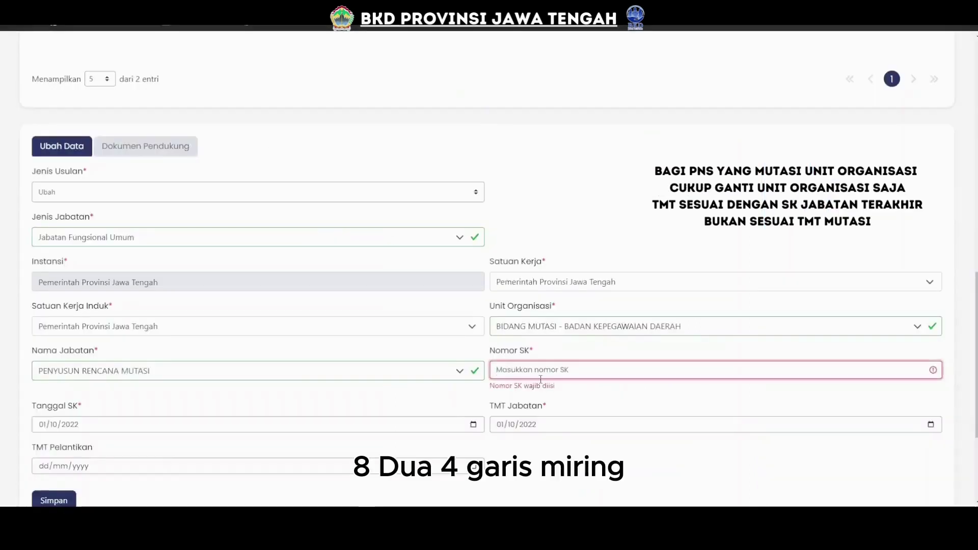
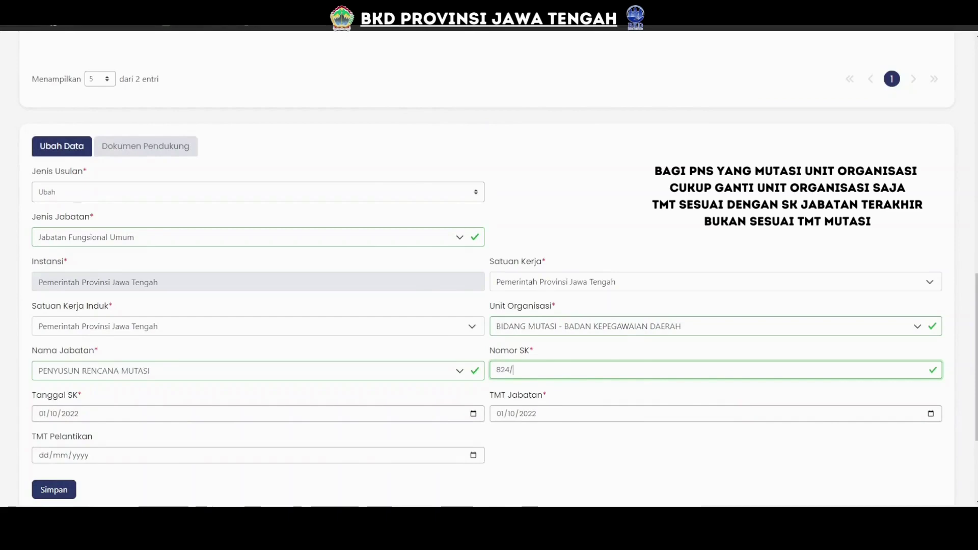
{"action": "key", "text": "ctrl+Tab"}
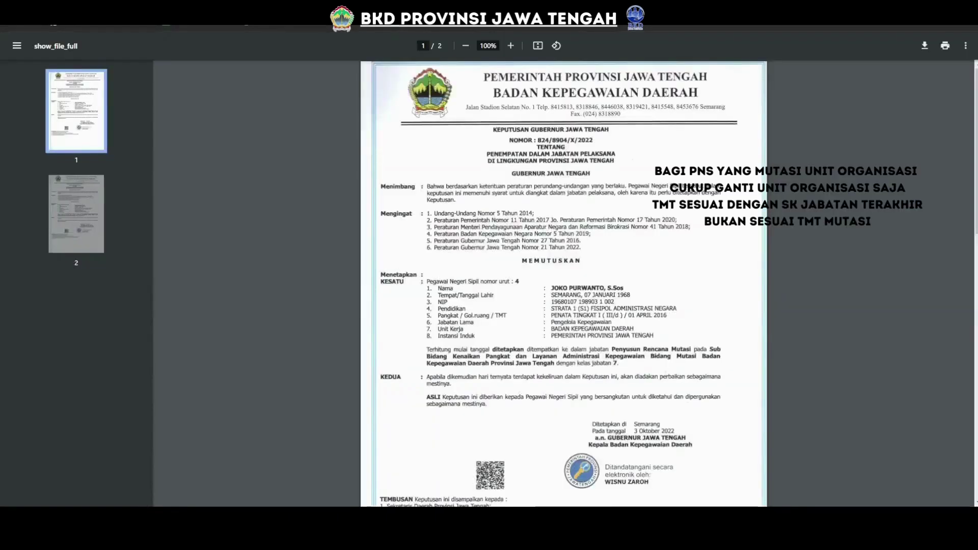
{"action": "key", "text": "ctrl+shift+Tab"}
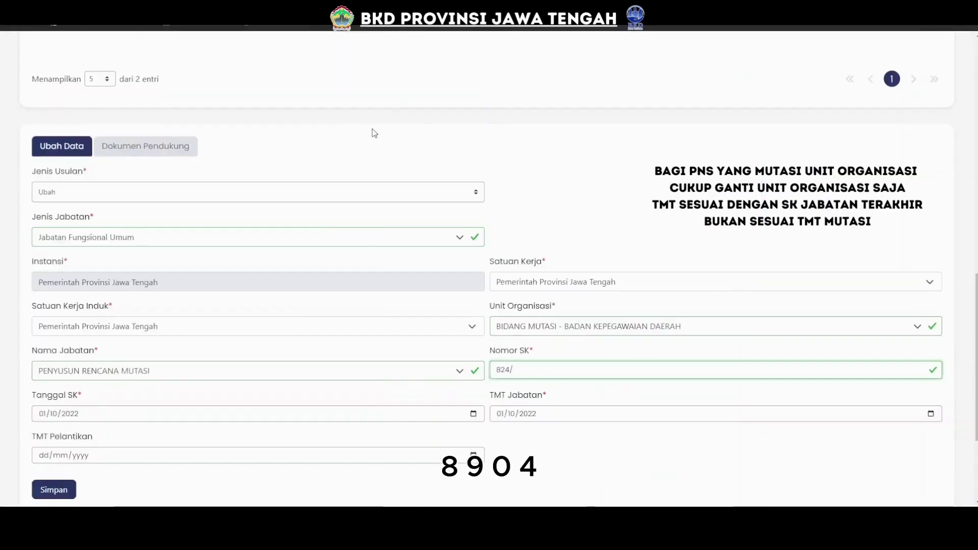
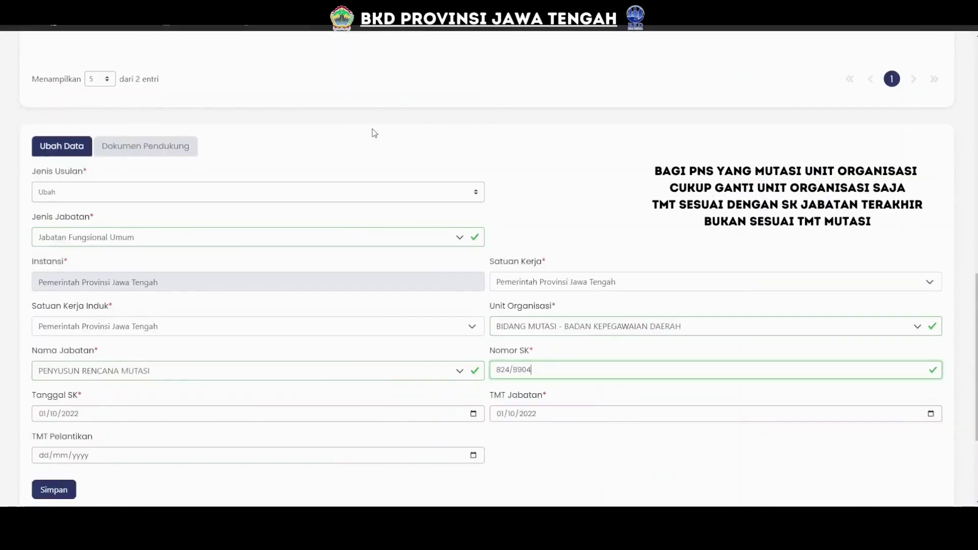
{"action": "key", "text": "ctrl+Tab"}
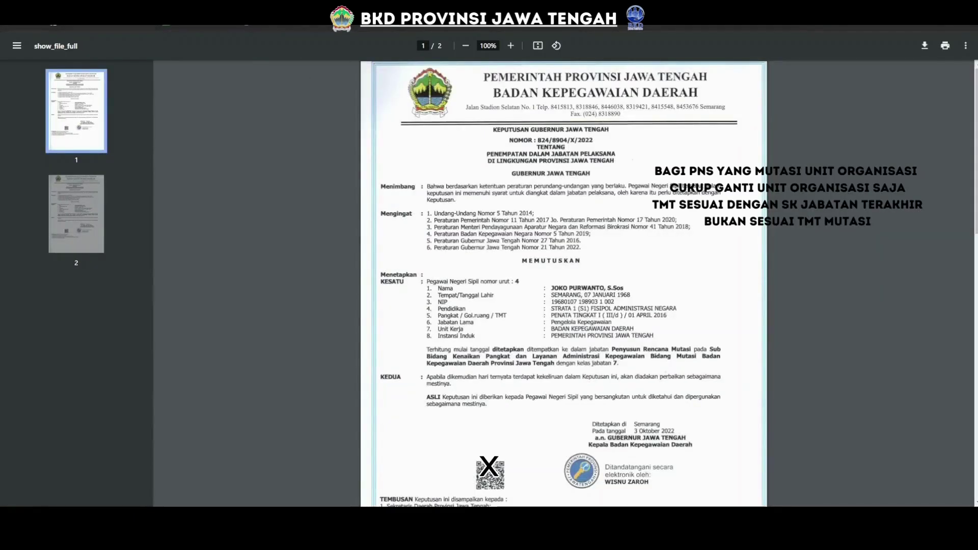
{"action": "key", "text": "ctrl+shift+Tab"}
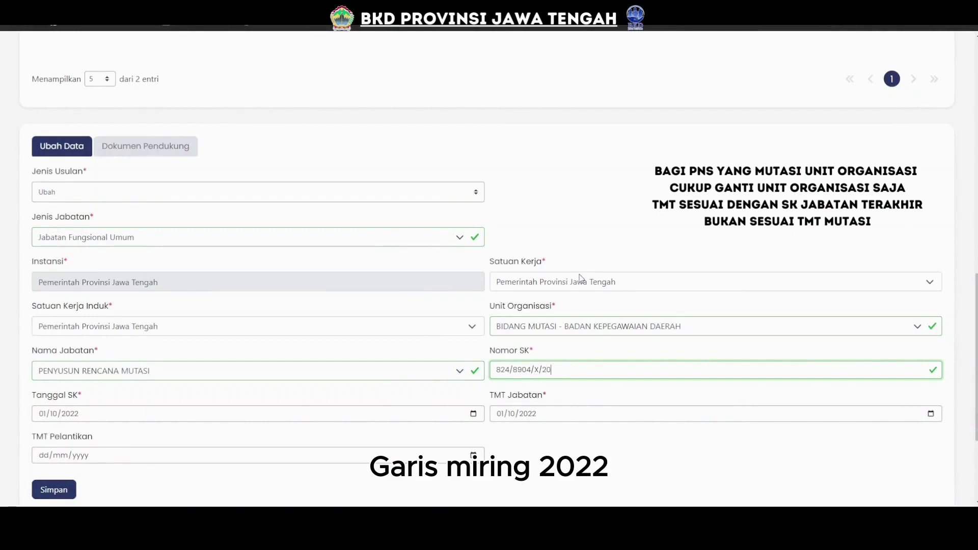
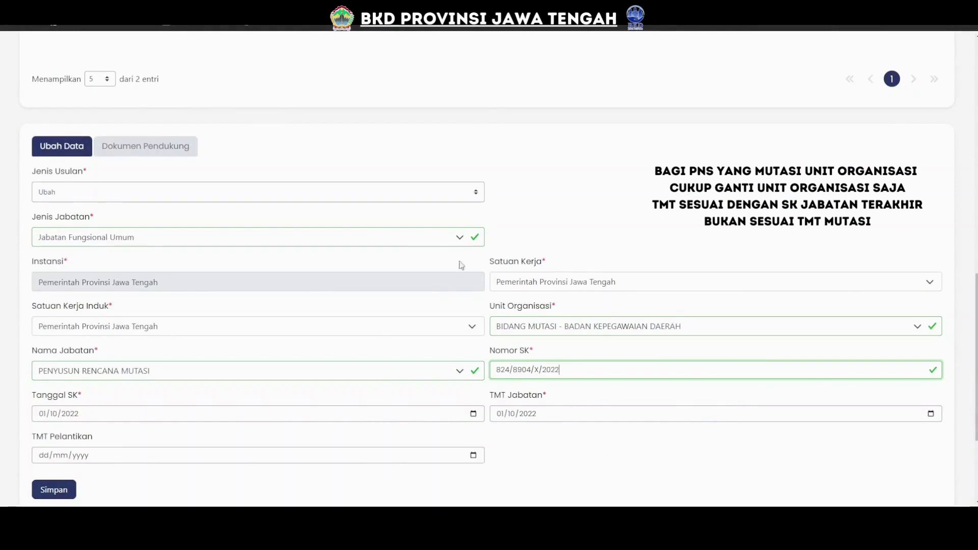
{"action": "key", "text": "ctrl+Tab"}
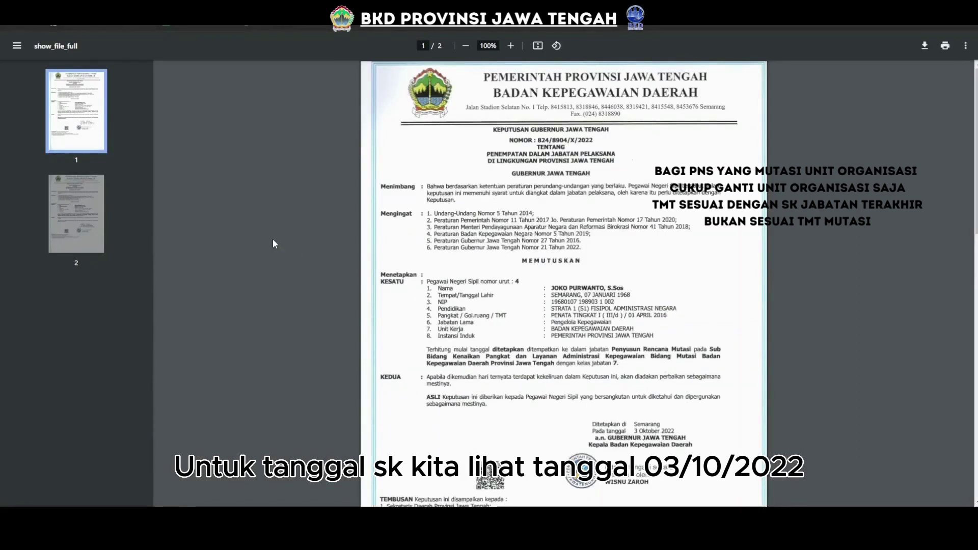
{"action": "key", "text": "ctrl+Tab"}
Enter day 03 in Tanggal SK and TMT Jabatan so both read 03/10/2022.
{"action": "left_click", "coordinate": [52, 421]}
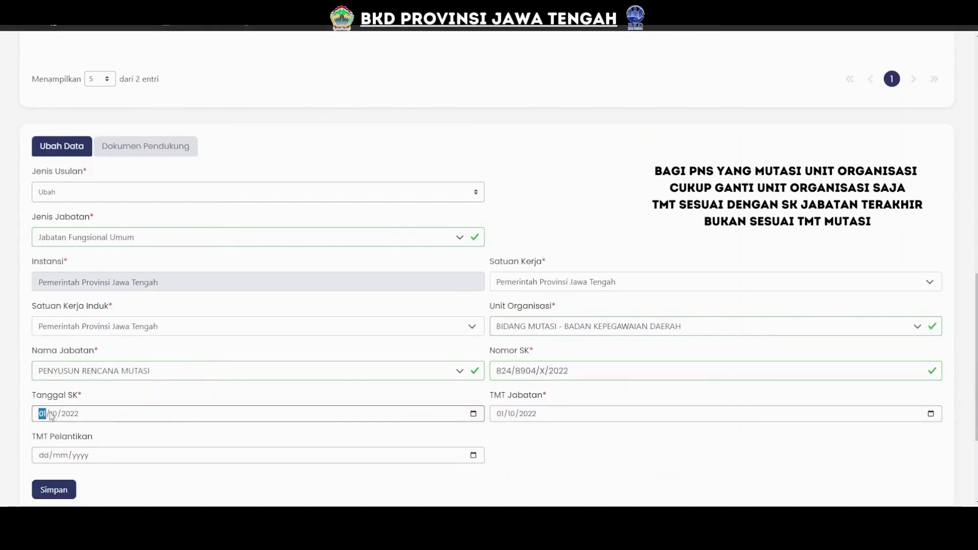
{"action": "type", "text": "03"}
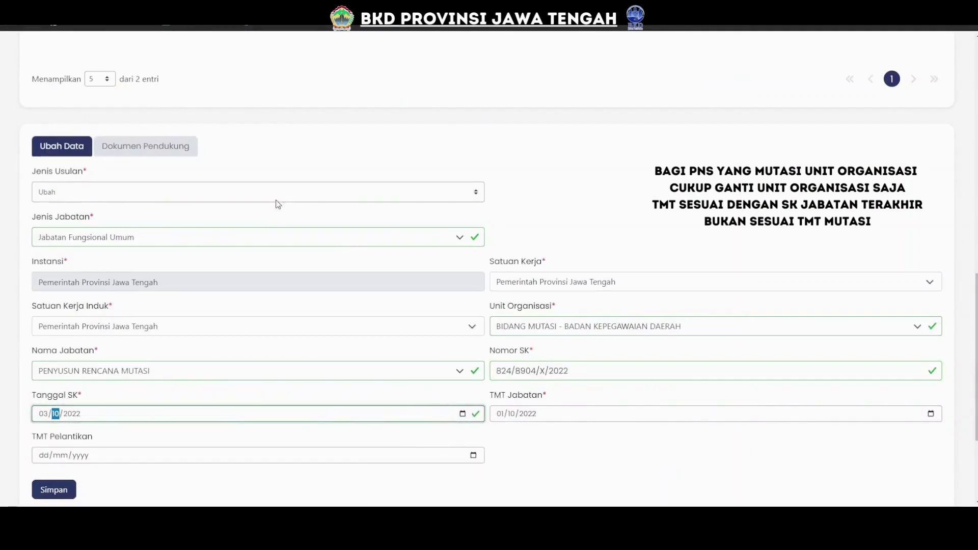
{"action": "key", "text": "ctrl+Tab"}
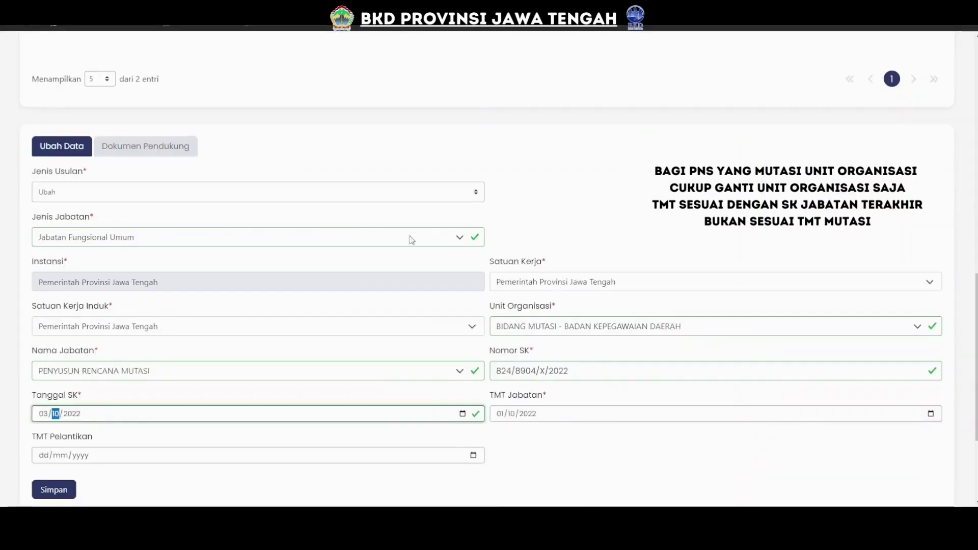
{"action": "left_click", "coordinate": [500, 416]}
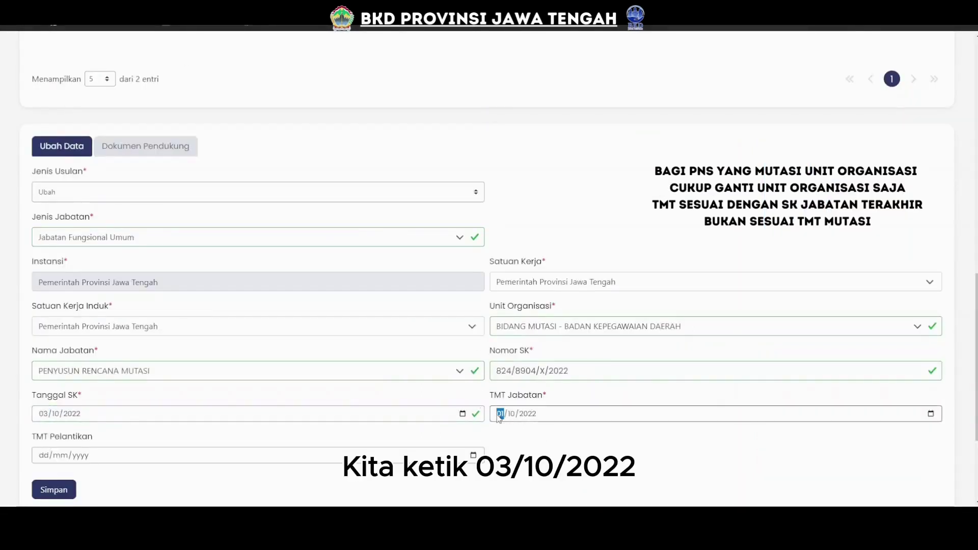
{"action": "type", "text": "03"}
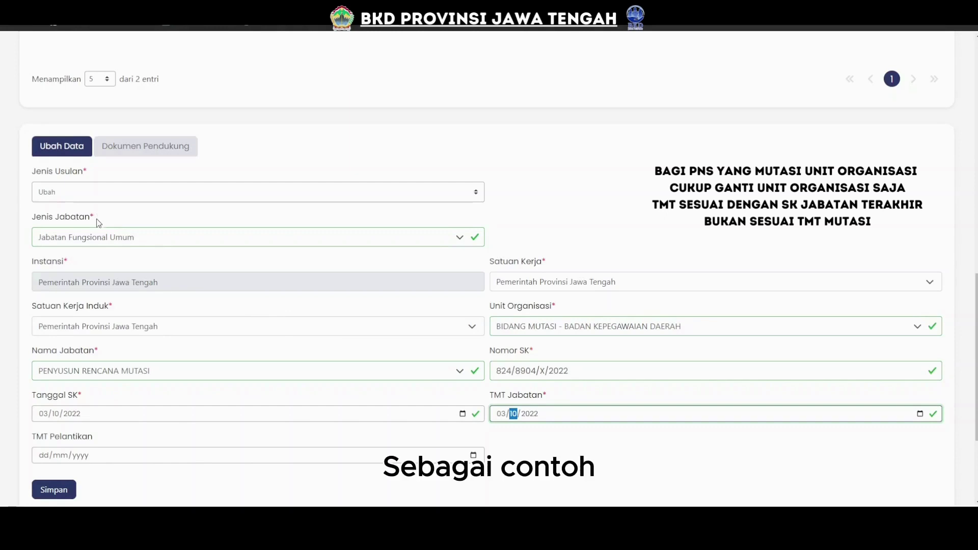
{"action": "left_click", "coordinate": [27, 439]}
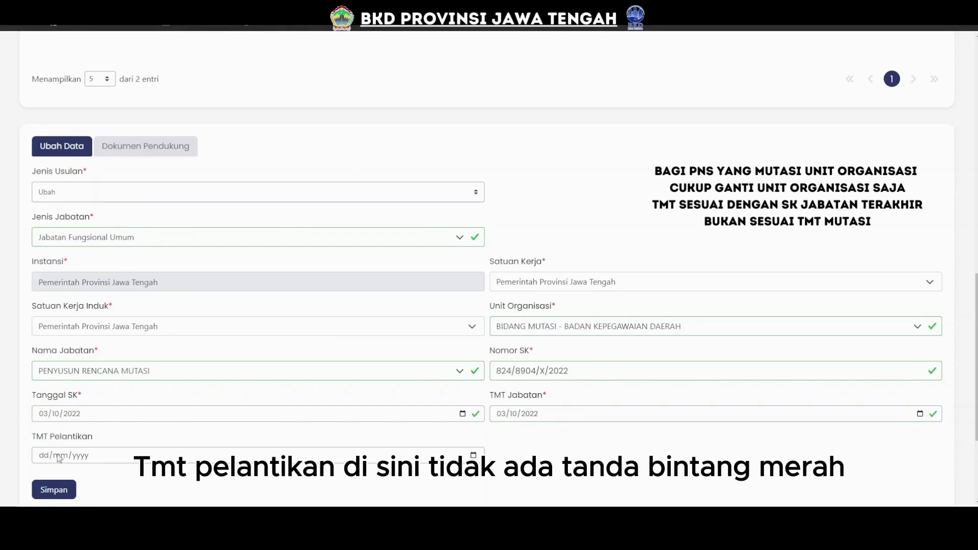
{"action": "left_click", "coordinate": [86, 456]}
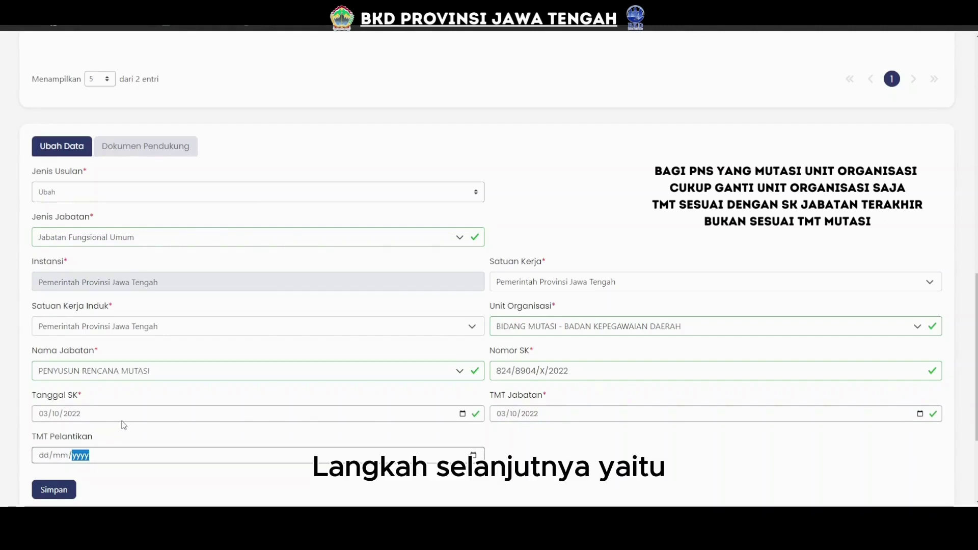
Attach SK JABATAN.pdf as Dok SK Jabatan under Dokumen Pendukung, then save and confirm the position history entry.
{"action": "left_click", "coordinate": [111, 149]}
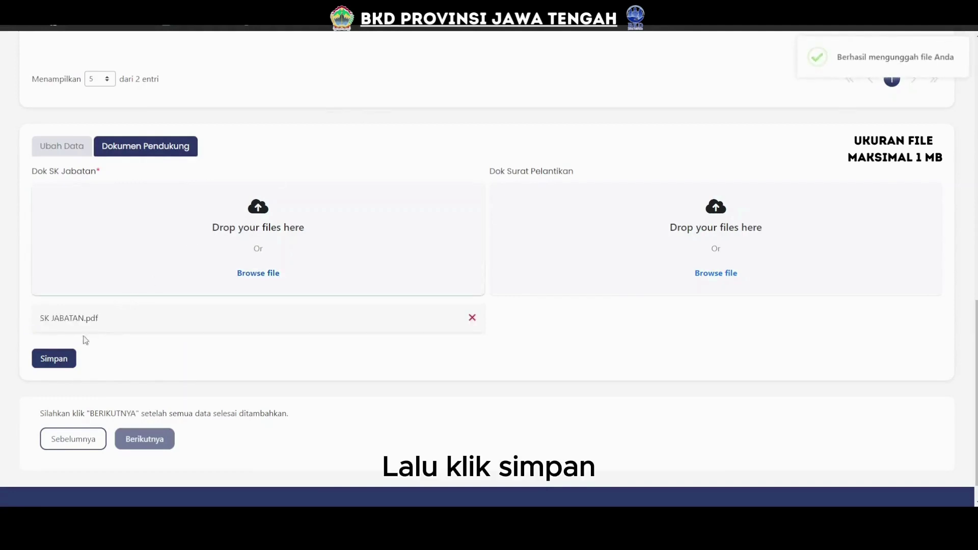
{"action": "left_click", "coordinate": [55, 359]}
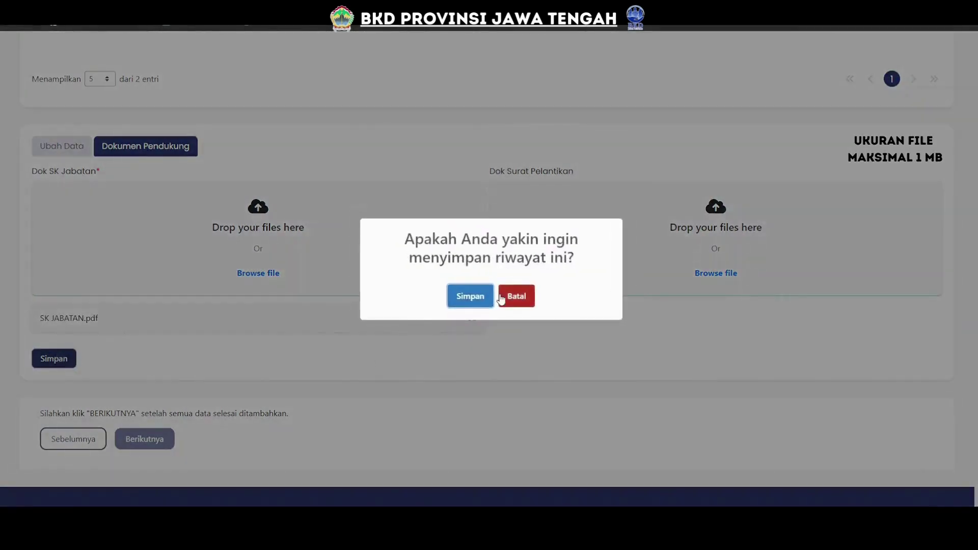
{"action": "left_click", "coordinate": [468, 297]}
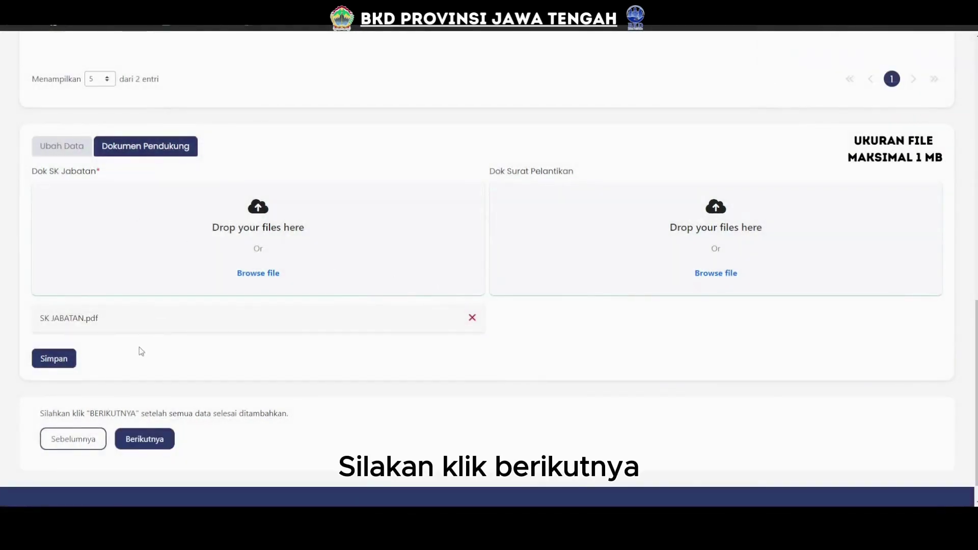
Advance through verification to step 5 and submit the Jabatan proposal with SIMPAN BERKAS, confirming.
{"action": "left_click", "coordinate": [143, 440]}
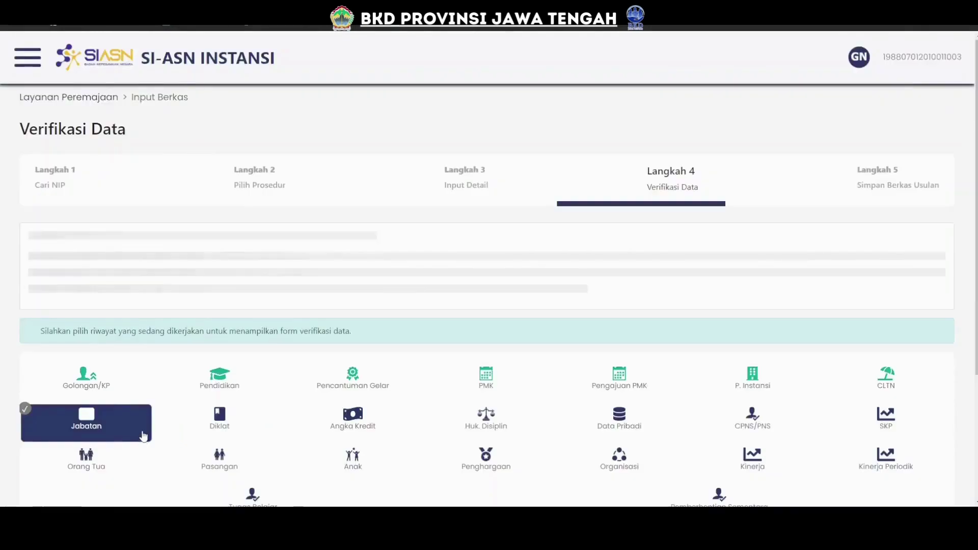
{"action": "scroll", "coordinate": [194, 359], "scroll_direction": "down", "scroll_amount": 3}
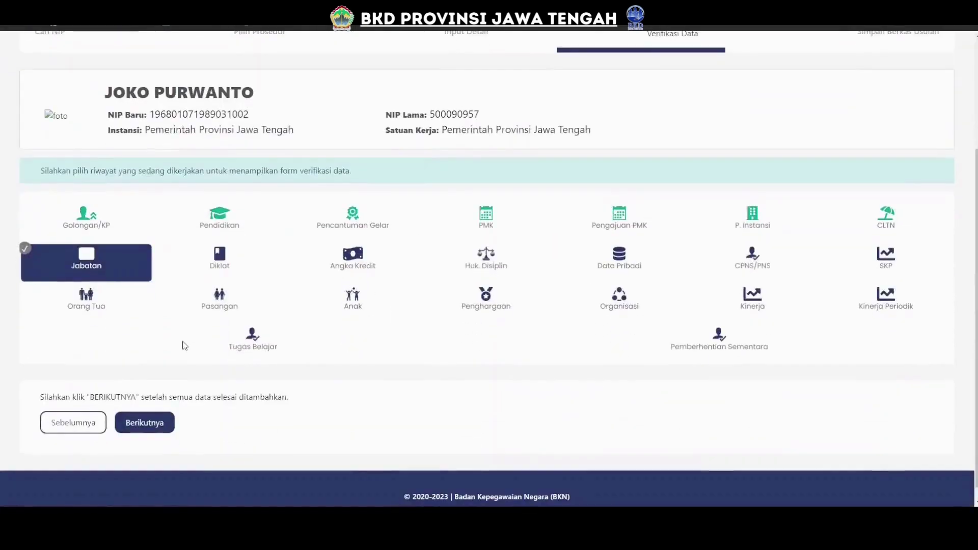
{"action": "left_click", "coordinate": [145, 423]}
{"action": "scroll", "coordinate": [148, 423], "scroll_direction": "down", "scroll_amount": 3}
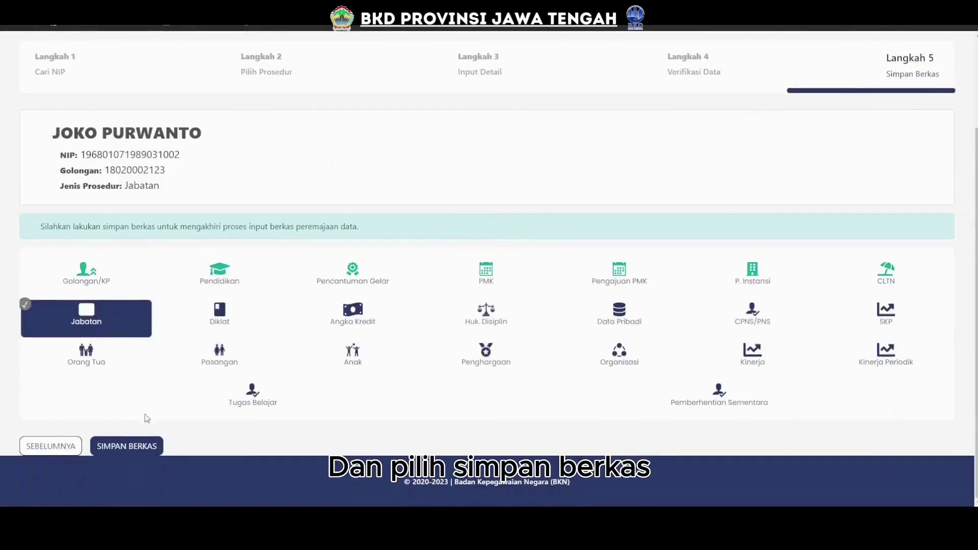
{"action": "left_click", "coordinate": [136, 447]}
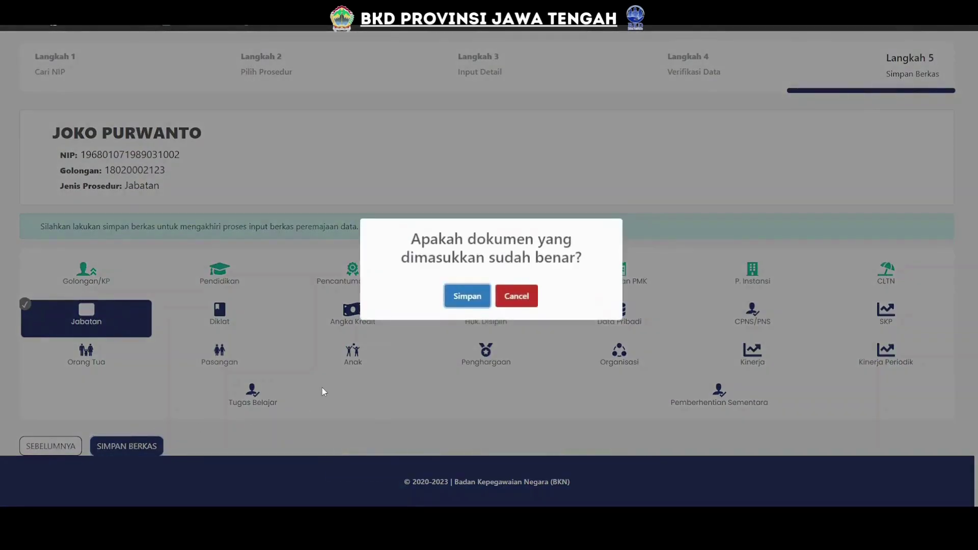
{"action": "left_click", "coordinate": [467, 297]}
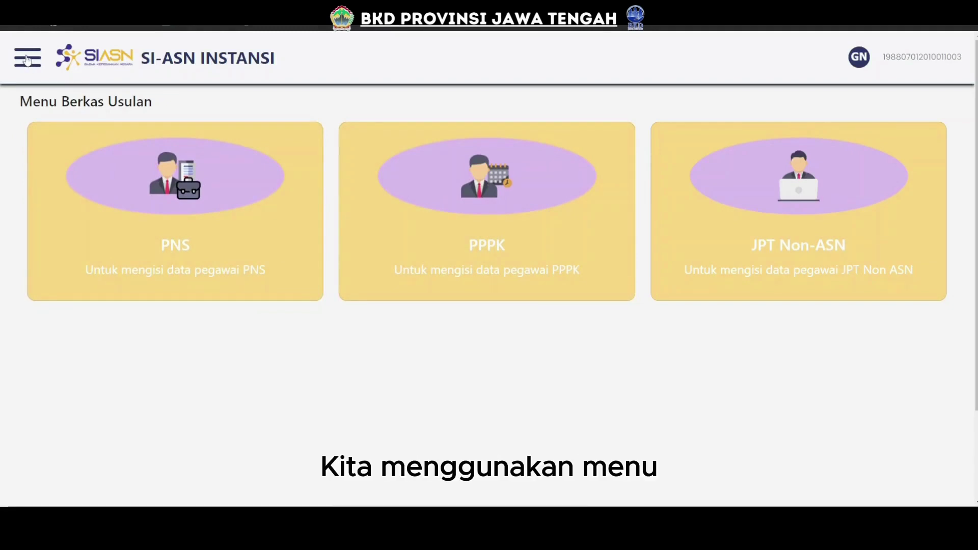
Search Inbox Usul under Layanan Peremajaan - Operator by the employee's NIP ASN.
{"action": "left_click", "coordinate": [19, 59]}
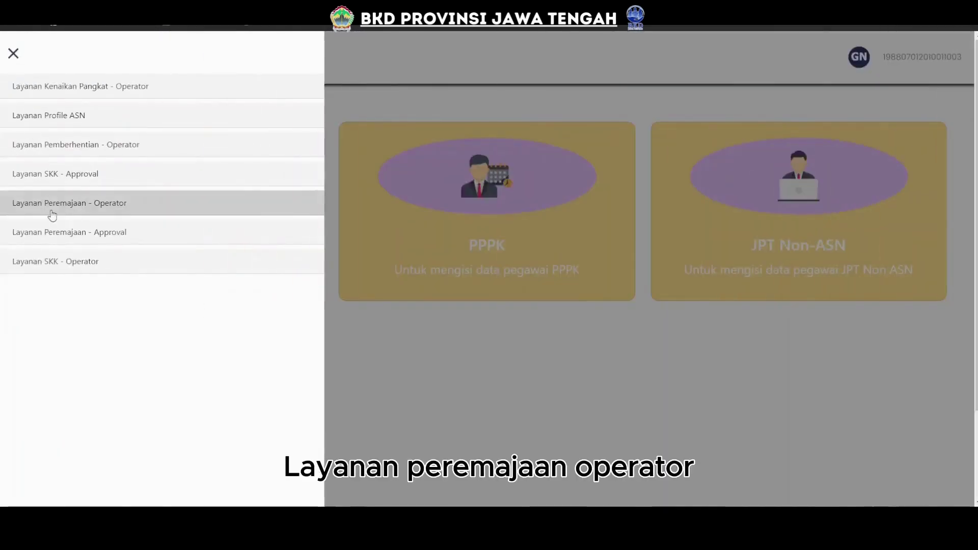
{"action": "left_click", "coordinate": [53, 208]}
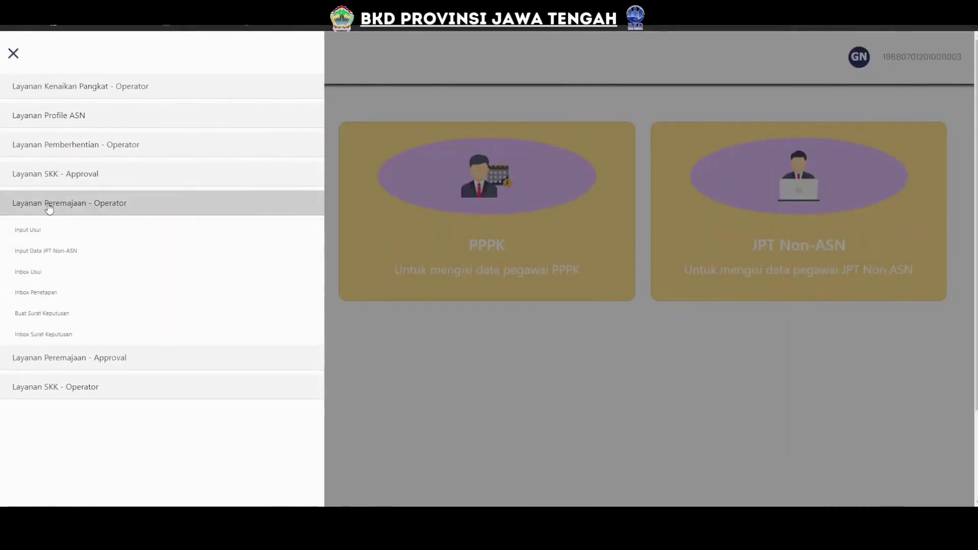
{"action": "left_click", "coordinate": [29, 272]}
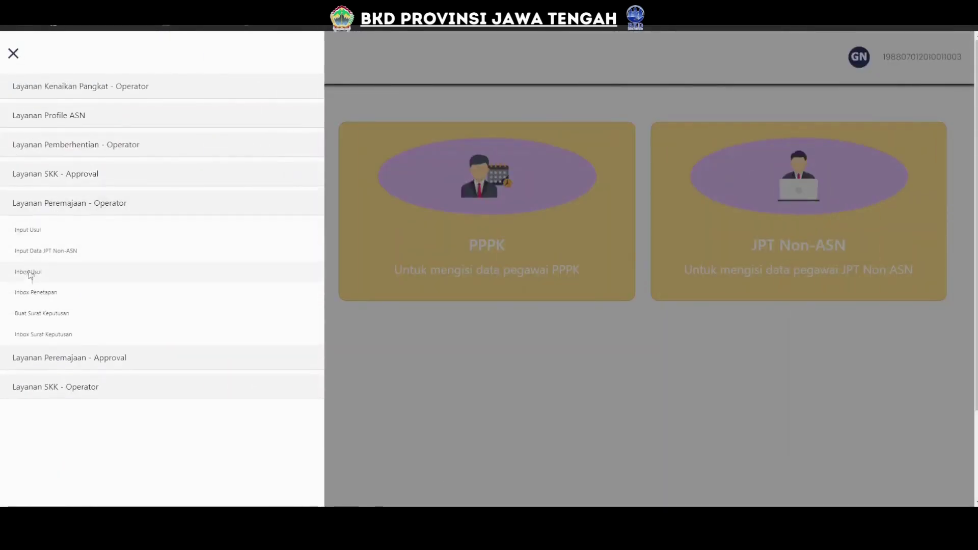
{"action": "left_click", "coordinate": [75, 187]}
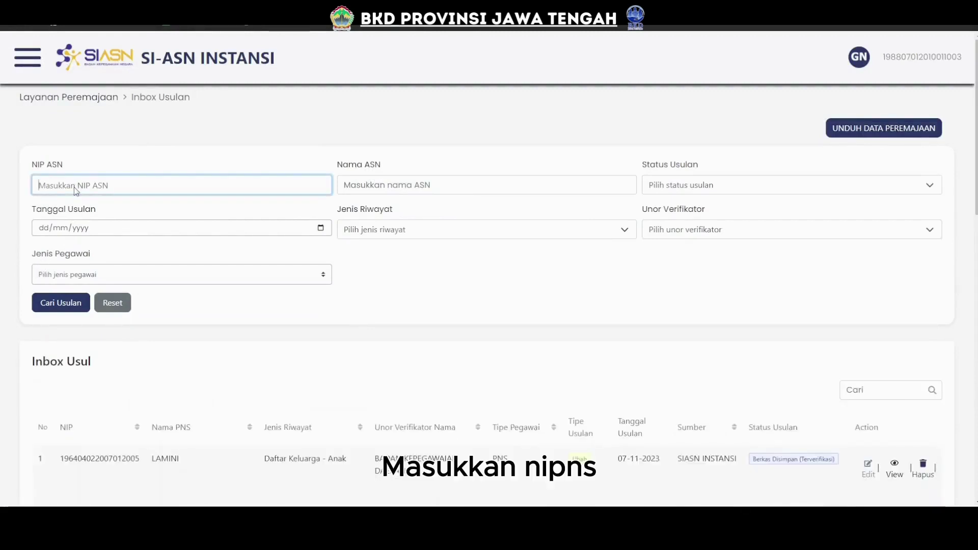
{"action": "key", "text": "ctrl+v"}
{"action": "left_click", "coordinate": [58, 304]}
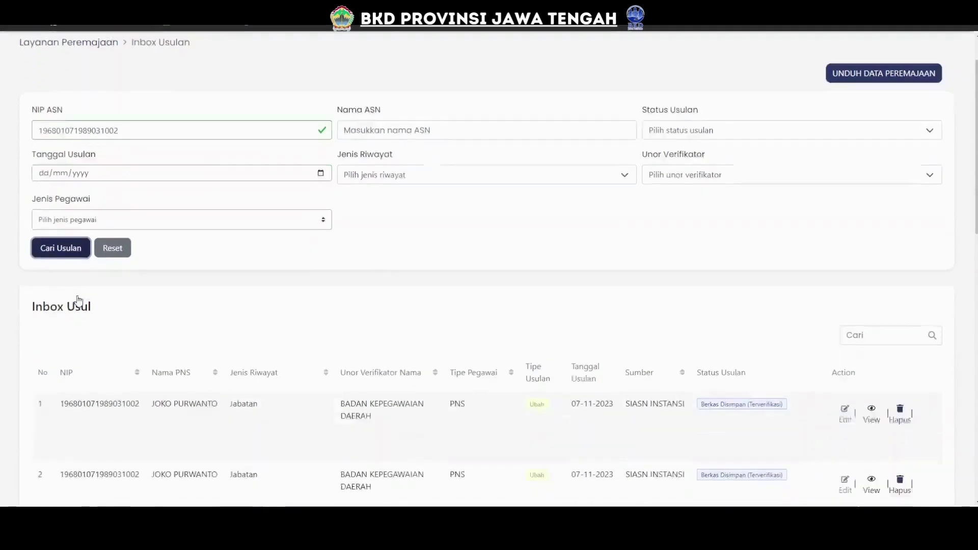
Review the 10 proposals, checking row 1's Jabatan type and Berkas Disimpan (Terverifikasi) status.
{"action": "scroll", "coordinate": [166, 352], "scroll_direction": "down", "scroll_amount": 3}
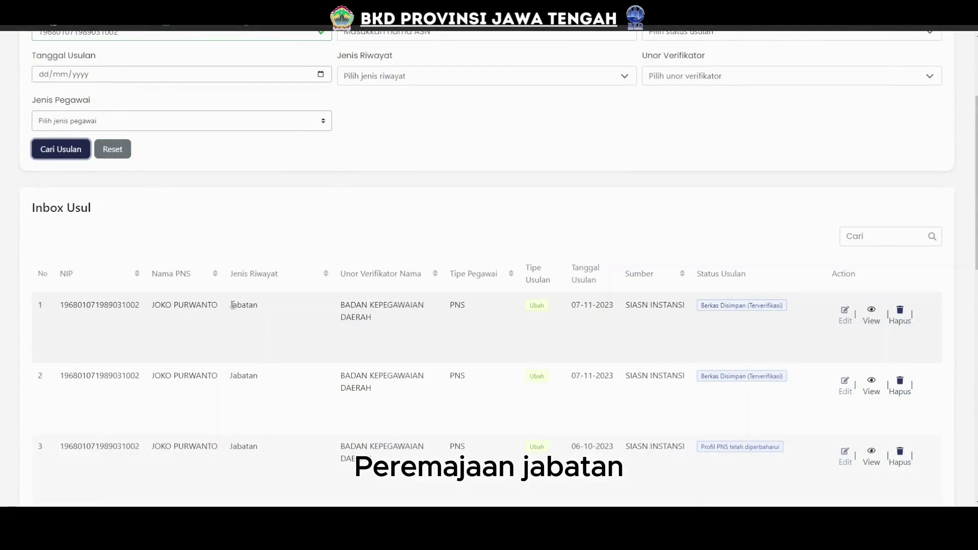
{"action": "left_click_drag", "start_coordinate": [232, 305], "coordinate": [263, 305]}
{"action": "left_click", "coordinate": [268, 305]}
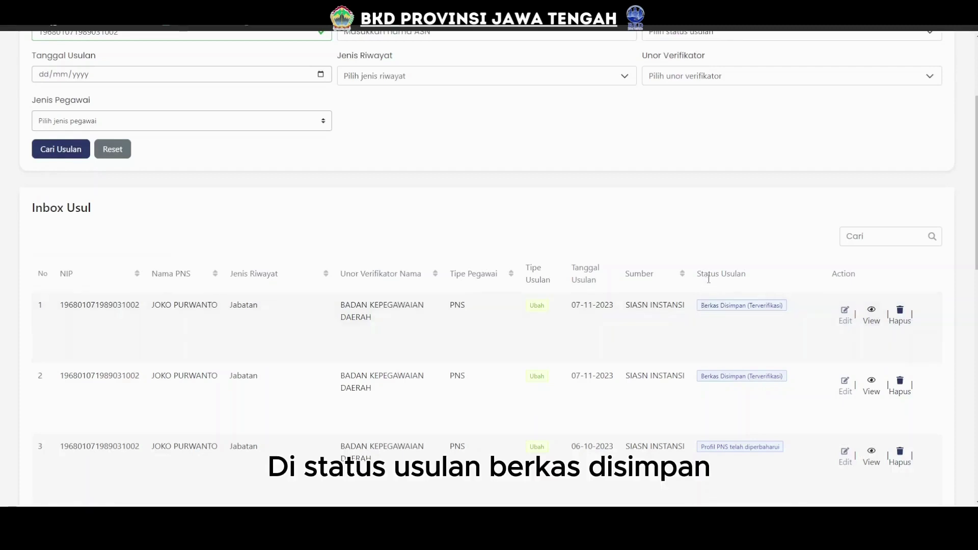
{"action": "left_click_drag", "start_coordinate": [702, 308], "coordinate": [789, 308]}
{"action": "left_click", "coordinate": [743, 321]}
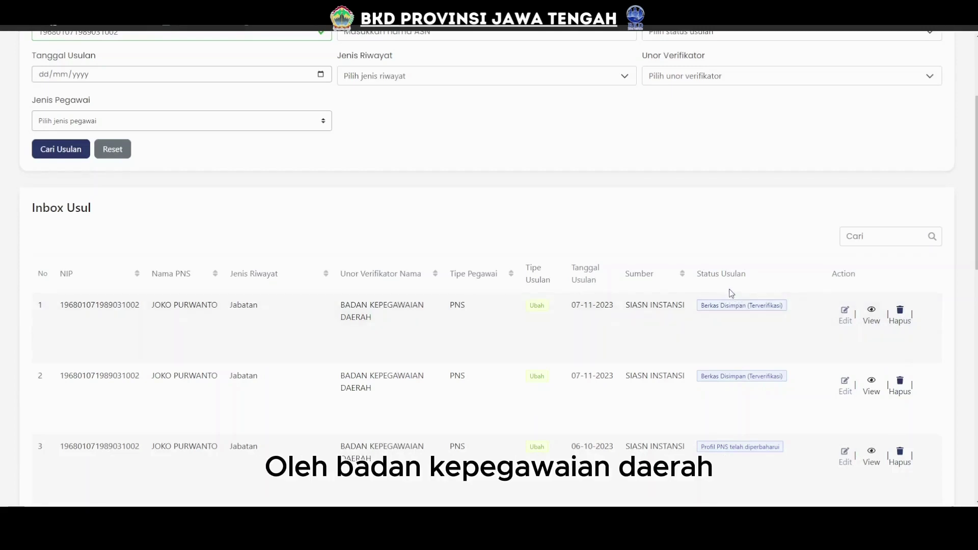
{"action": "scroll", "coordinate": [726, 288], "scroll_direction": "down", "scroll_amount": 2}
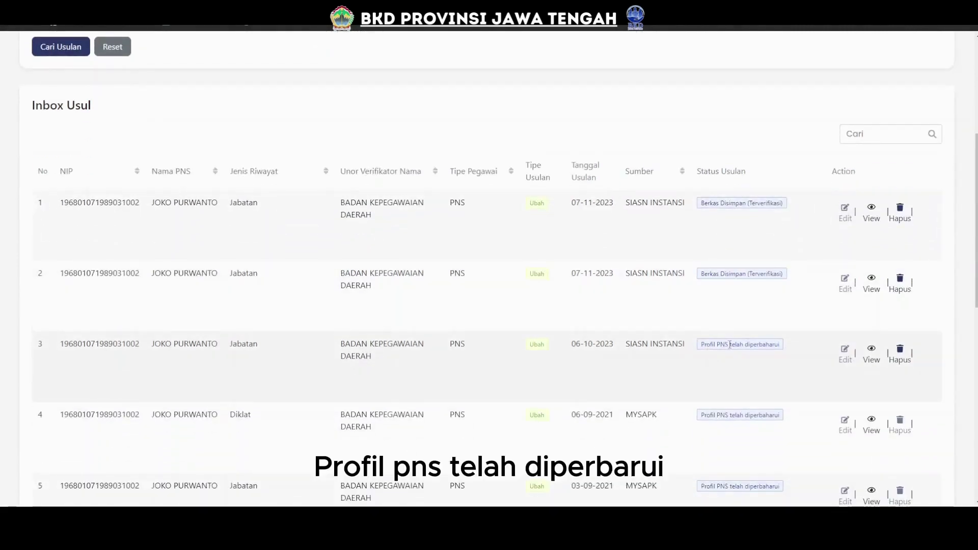
{"action": "scroll", "coordinate": [758, 343], "scroll_direction": "down", "scroll_amount": 5}
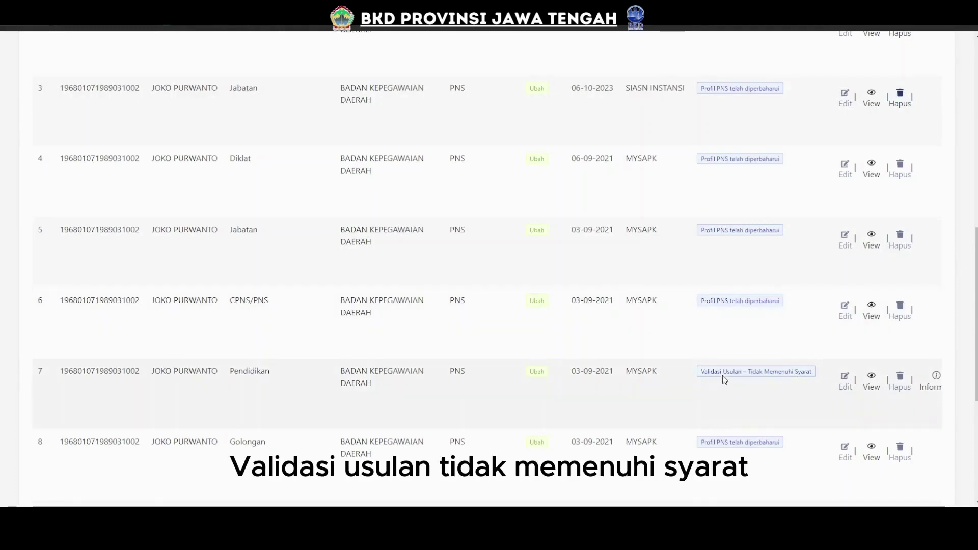
{"action": "scroll", "coordinate": [757, 374], "scroll_direction": "down", "scroll_amount": 5}
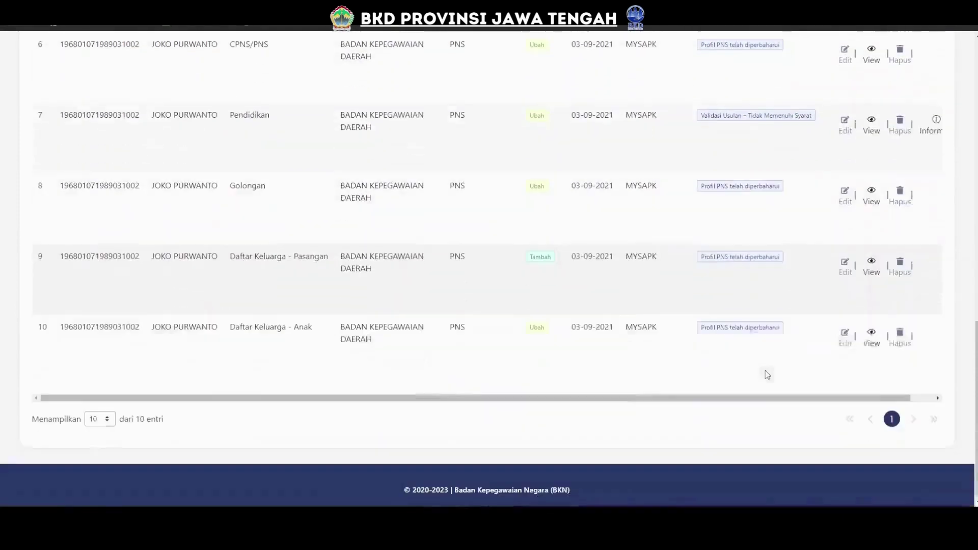
{"action": "scroll", "coordinate": [723, 290], "scroll_direction": "up", "scroll_amount": 2}
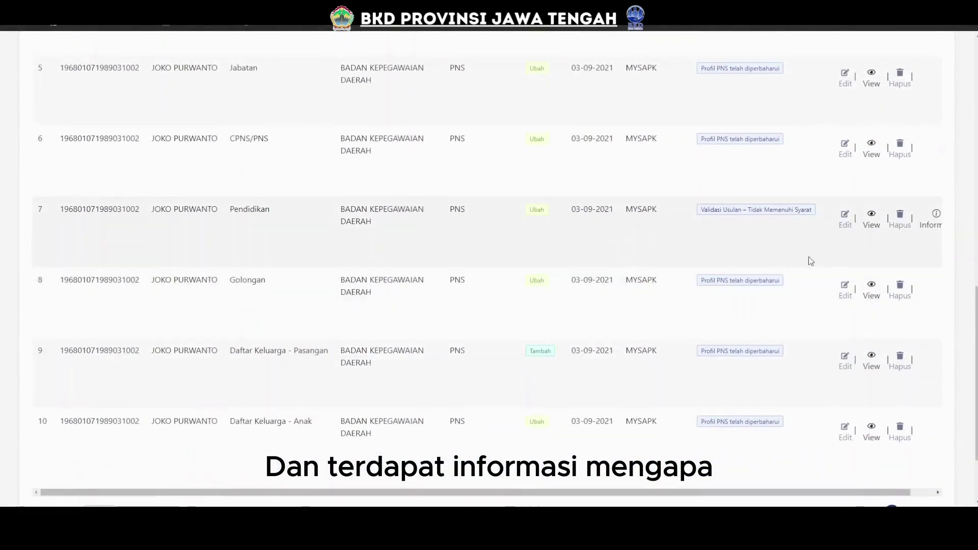
{"action": "left_click", "coordinate": [936, 218]}
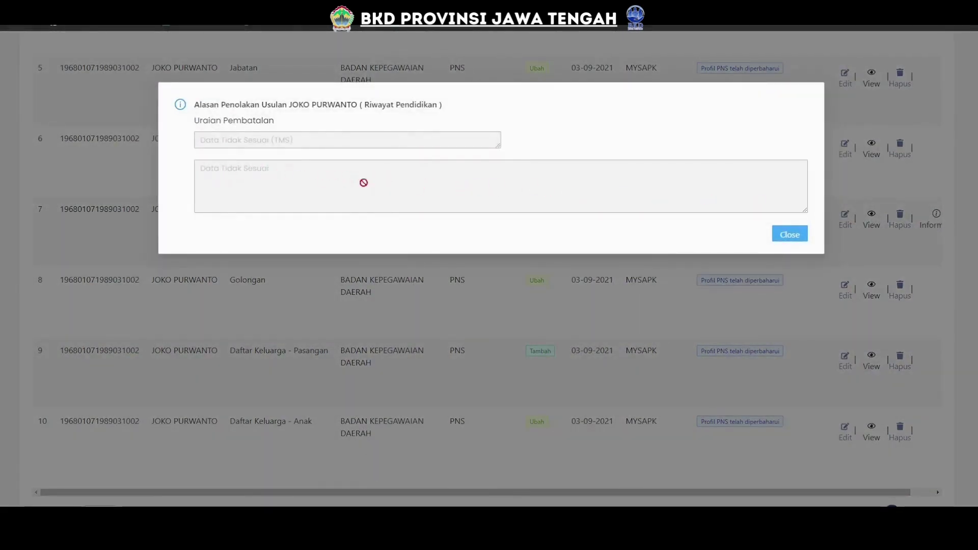
{"action": "left_click", "coordinate": [788, 235]}
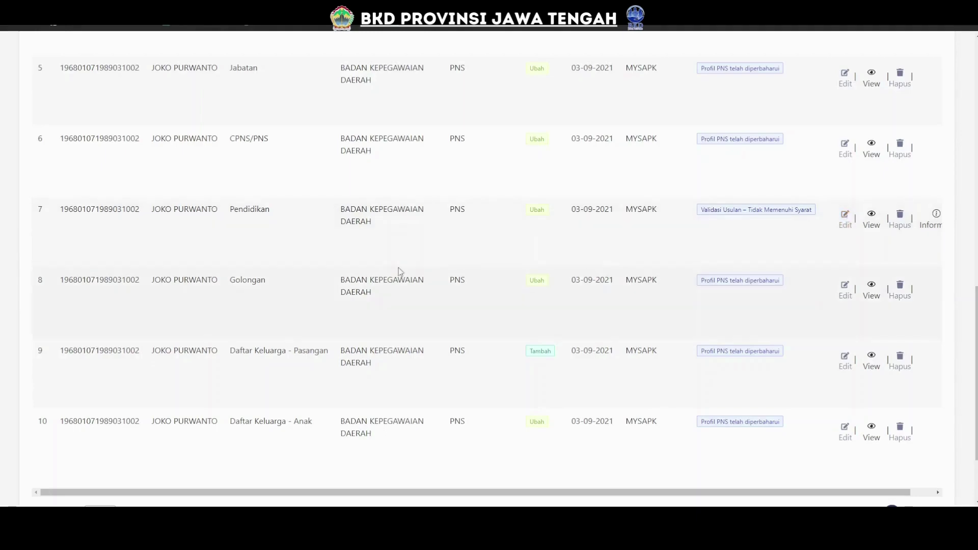
{"action": "scroll", "coordinate": [399, 273], "scroll_direction": "up", "scroll_amount": 7}
{"action": "scroll", "coordinate": [373, 251], "scroll_direction": "up", "scroll_amount": 6}
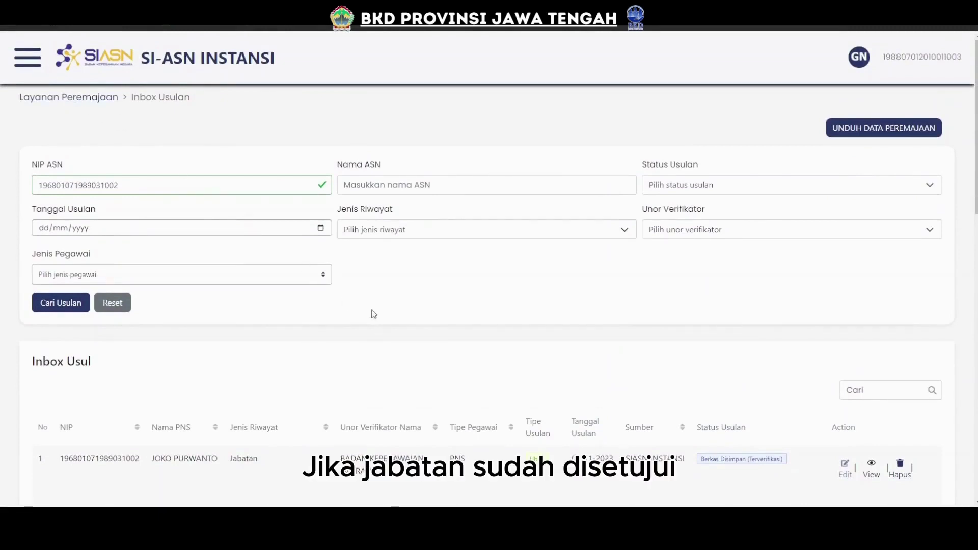
Find the employee in Profile Pegawai by NIP Baru and show Posisi & Jabatan (BIDANG MUTASI, PENYUSUN RENCANA MUTASI).
{"action": "scroll", "coordinate": [371, 311], "scroll_direction": "down", "scroll_amount": 2}
{"action": "scroll", "coordinate": [201, 266], "scroll_direction": "up", "scroll_amount": 2}
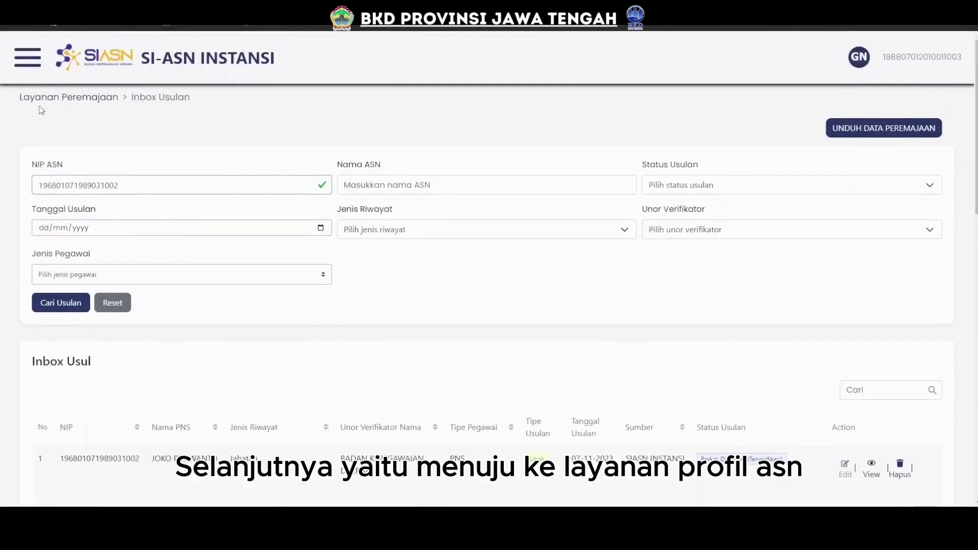
{"action": "left_click", "coordinate": [19, 57]}
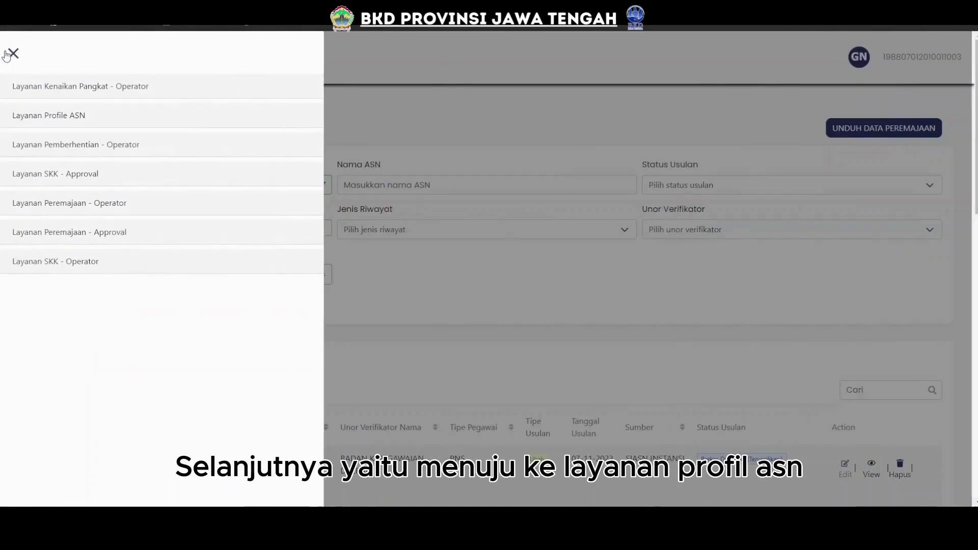
{"action": "left_click", "coordinate": [42, 117]}
{"action": "left_click", "coordinate": [43, 142]}
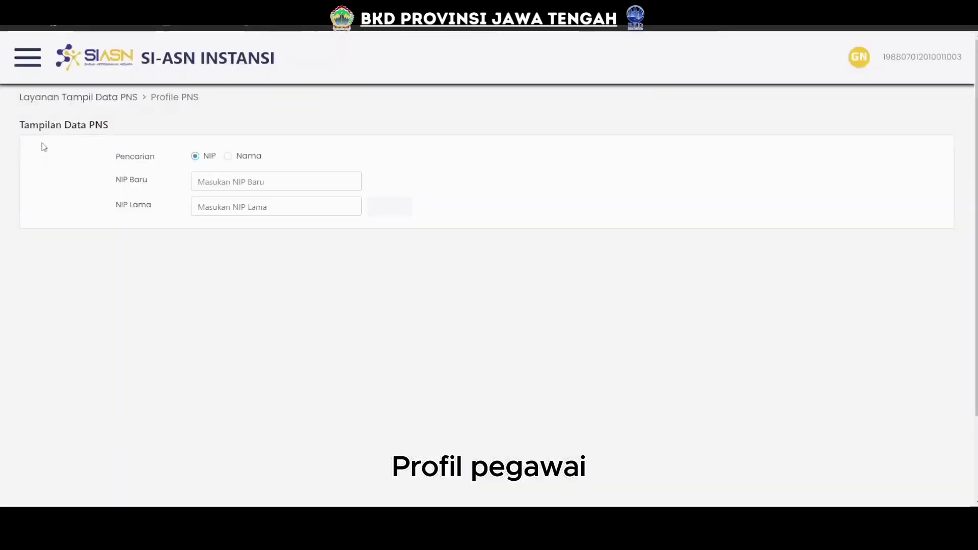
{"action": "left_click", "coordinate": [229, 181]}
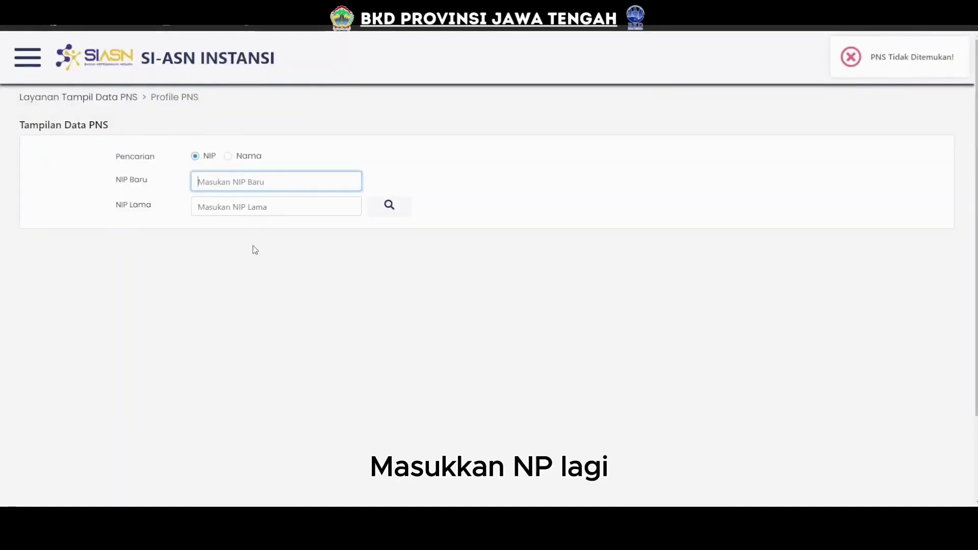
{"action": "key", "text": "ctrl+v"}
{"action": "left_click", "coordinate": [389, 205]}
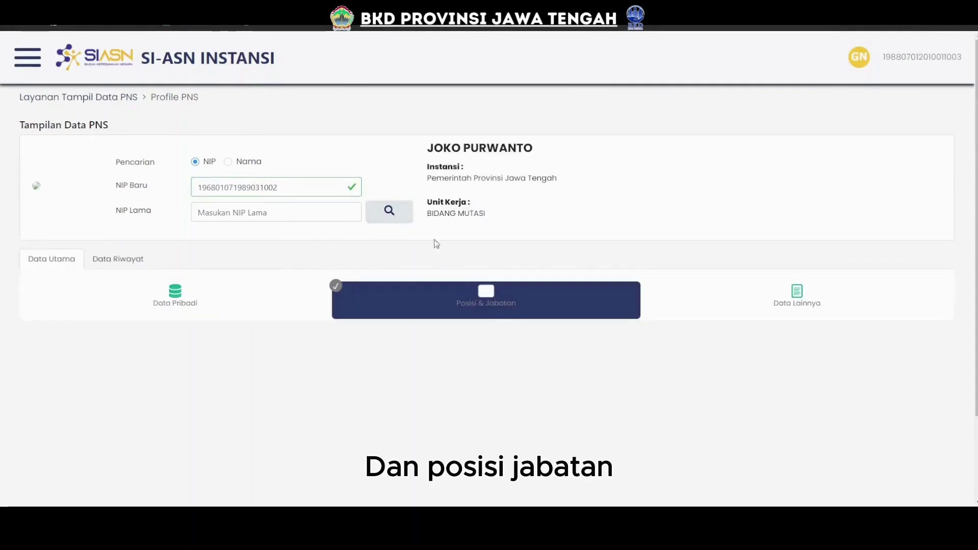
{"action": "left_click", "coordinate": [504, 301]}
{"action": "scroll", "coordinate": [507, 304], "scroll_direction": "down", "scroll_amount": 6}
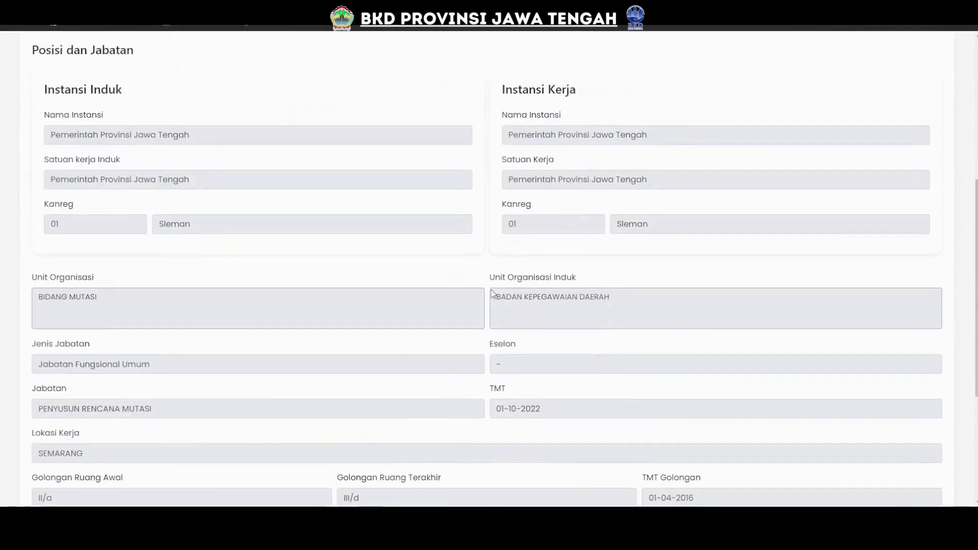
{"action": "scroll", "coordinate": [492, 293], "scroll_direction": "down", "scroll_amount": 4}
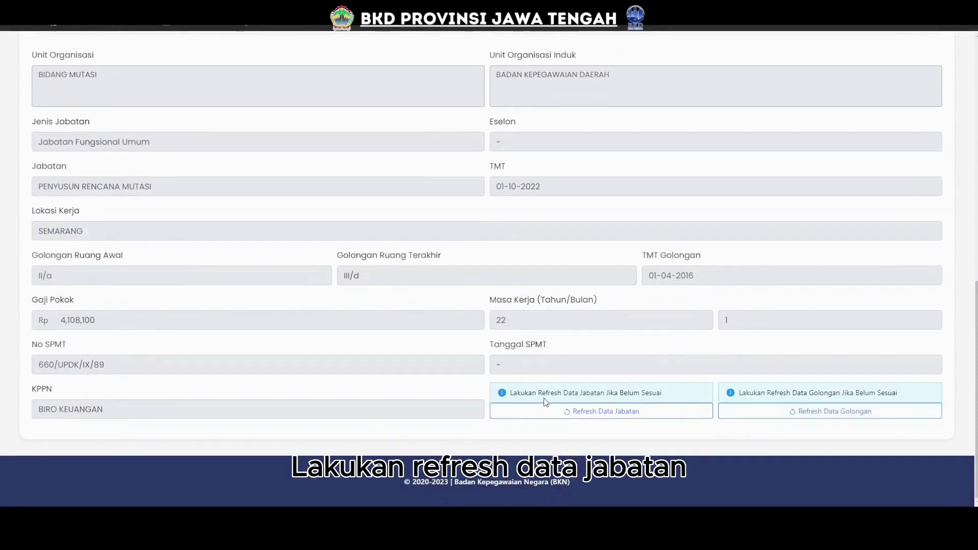
Run Refresh Data Jabatan and confirm with Proses, keeping PENYUSUN RENCANA MUTASI, TMT 01-10-2022.
{"action": "left_click", "coordinate": [602, 415]}
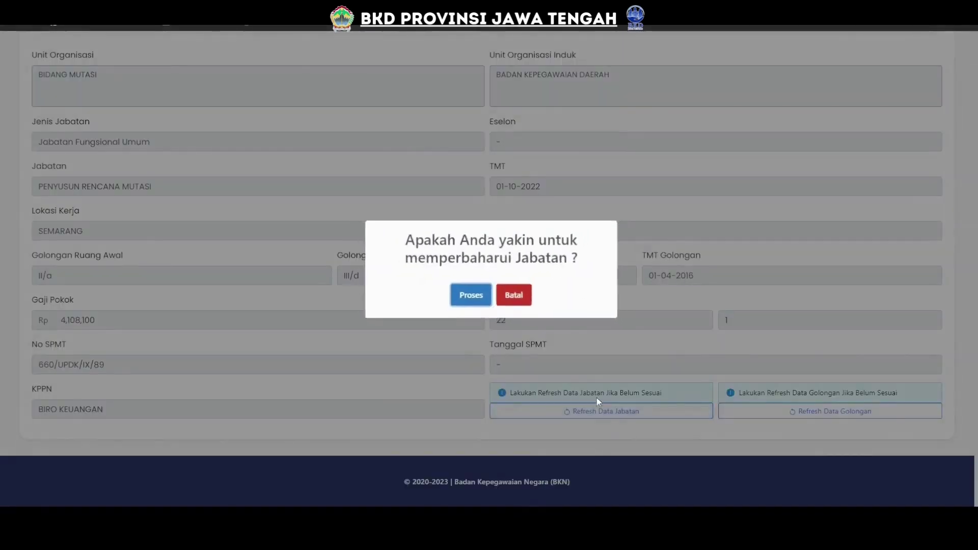
{"action": "left_click", "coordinate": [471, 295]}
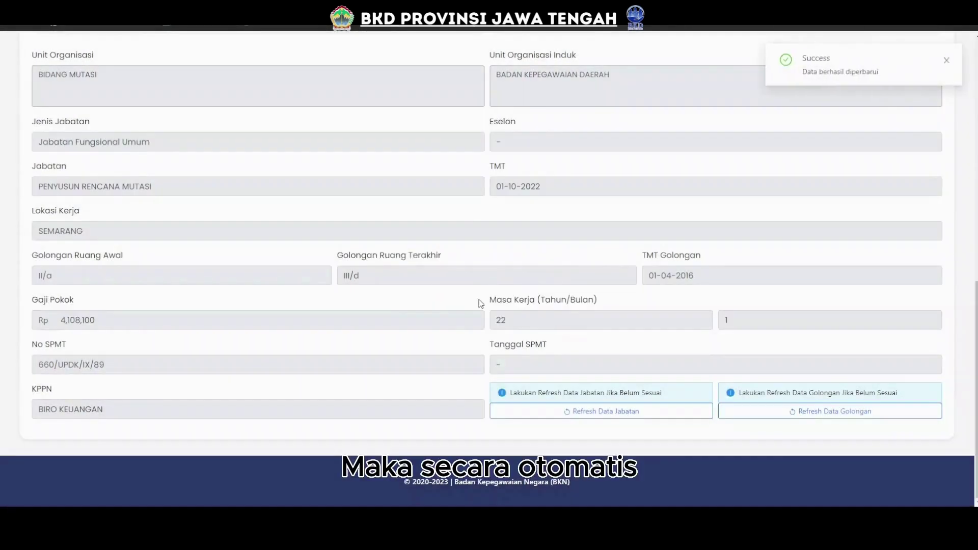
{"action": "scroll", "coordinate": [392, 345], "scroll_direction": "up", "scroll_amount": 2}
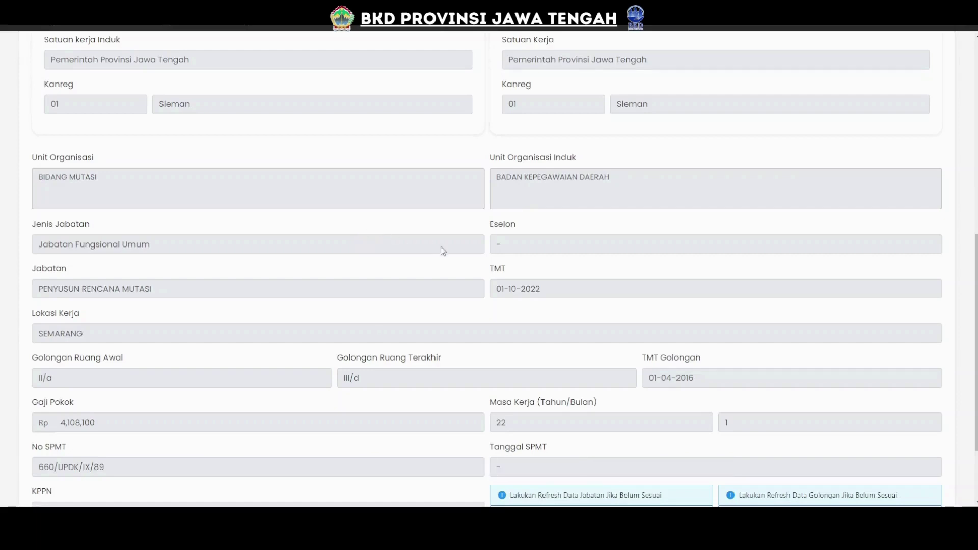
{"action": "scroll", "coordinate": [442, 250], "scroll_direction": "down", "scroll_amount": 2}
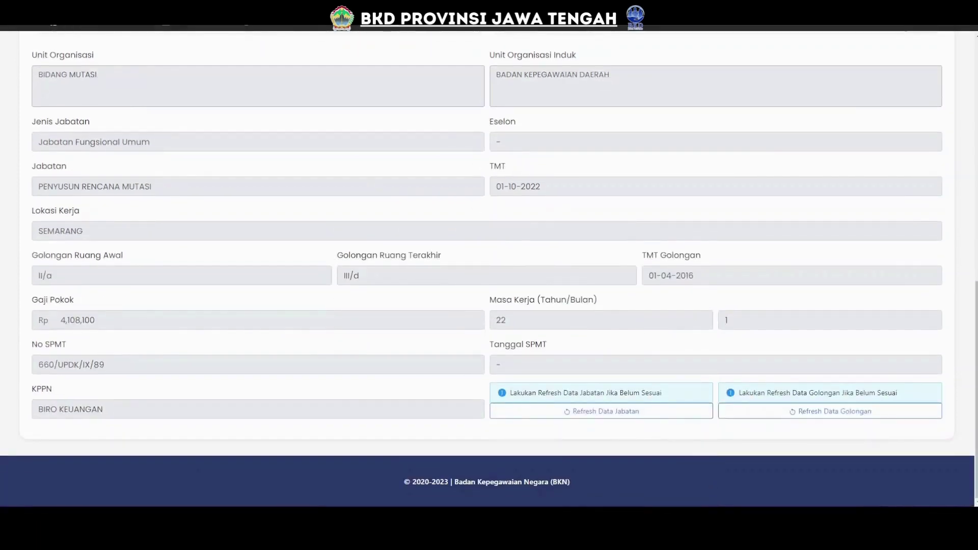